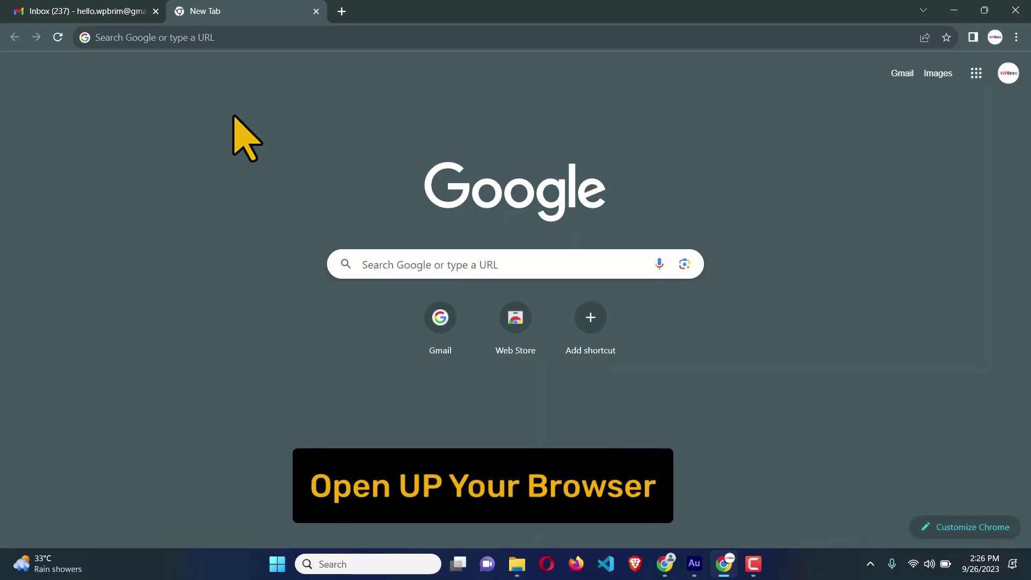
# Go to windscribe.com and open its download page.
pyautogui.click(231, 37)
pyautogui.write('windscribe.com')
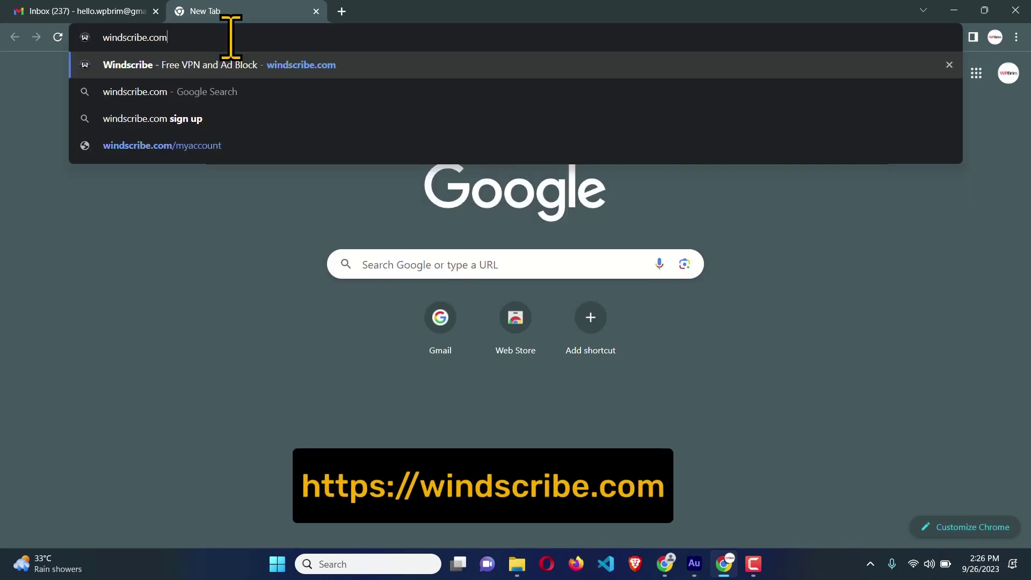
pyautogui.press('Return')
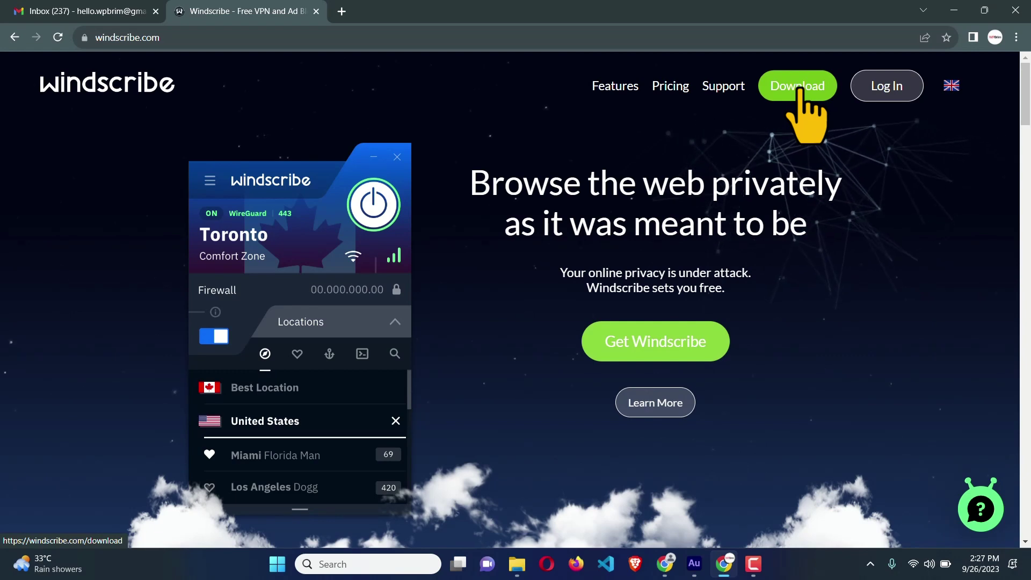
pyautogui.click(800, 89)
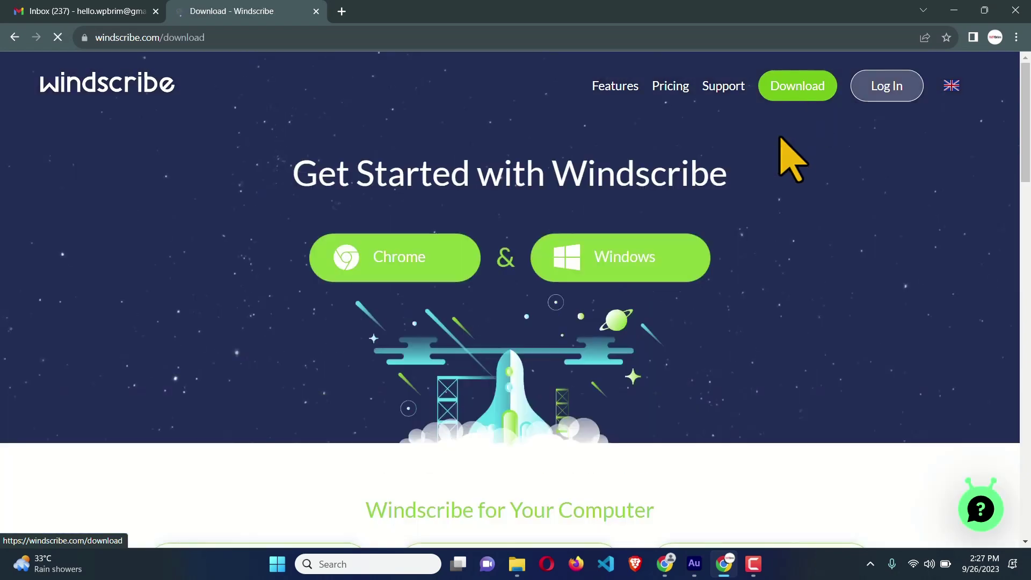
# Look through the Windscribe download options for computers, browsers and phones.
pyautogui.scroll(-3, 755, 196)
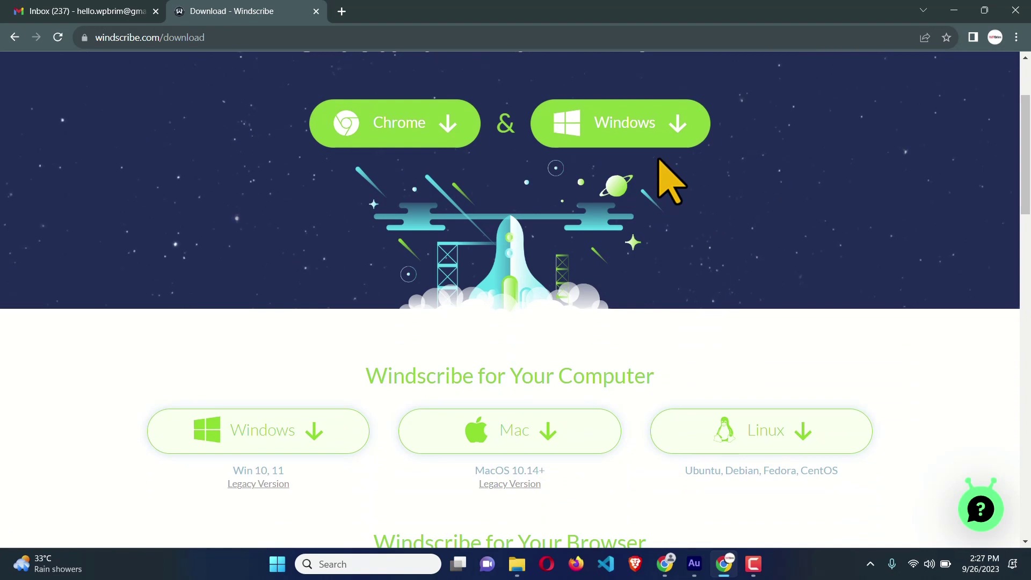
pyautogui.scroll(-2, 670, 181)
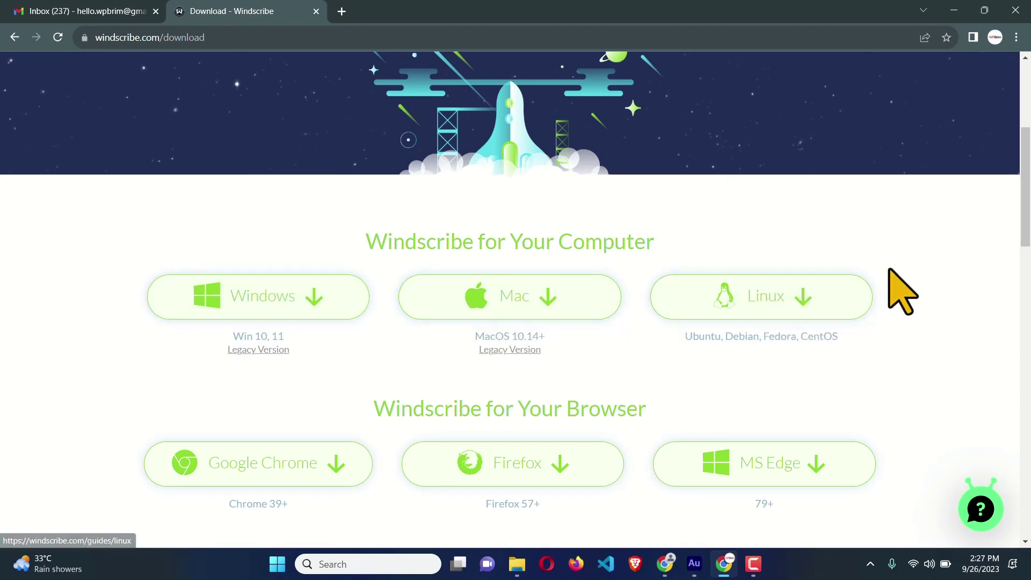
pyautogui.scroll(4, 903, 293)
pyautogui.scroll(-7, 892, 292)
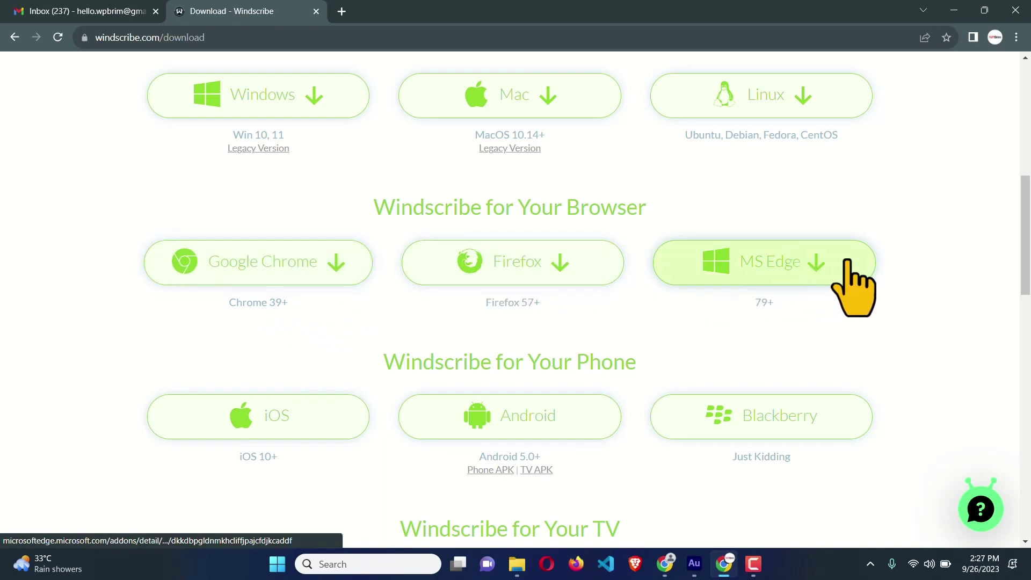
pyautogui.scroll(-3, 882, 226)
pyautogui.scroll(6, 901, 229)
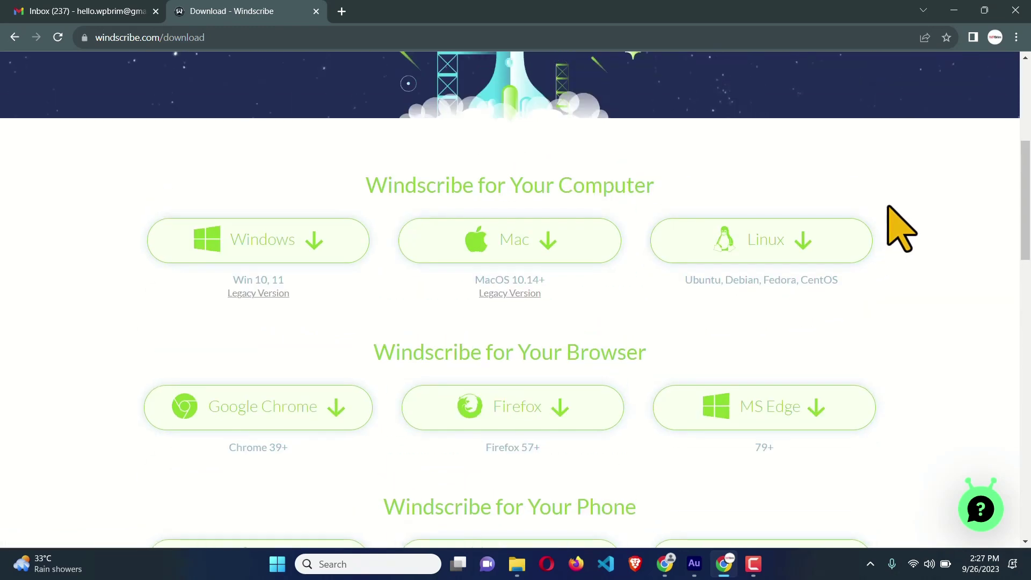
pyautogui.scroll(5, 902, 229)
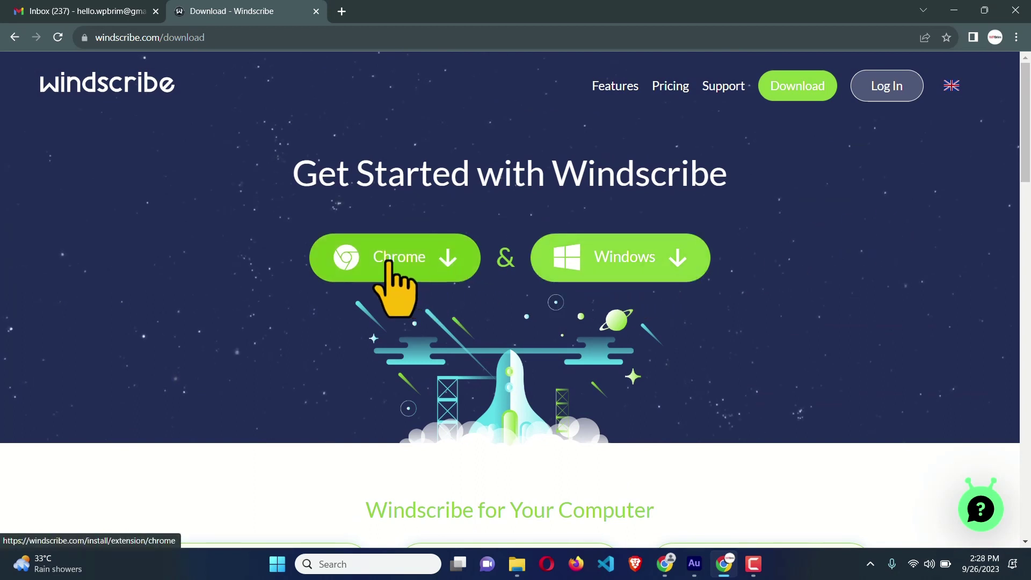
# Download the Windscribe installer for Windows and show the downloaded file in its folder.
pyautogui.click(626, 258)
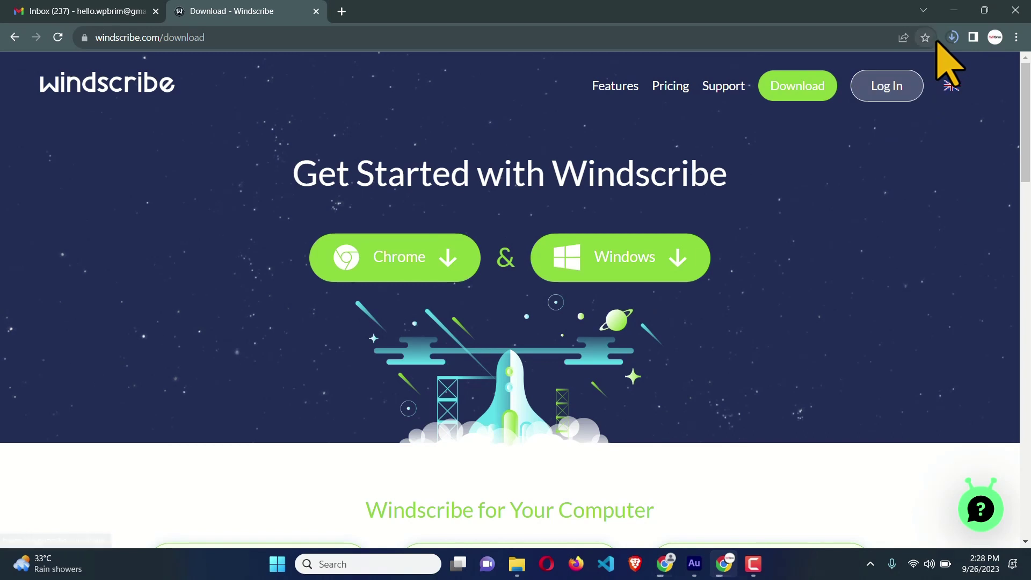
pyautogui.click(951, 36)
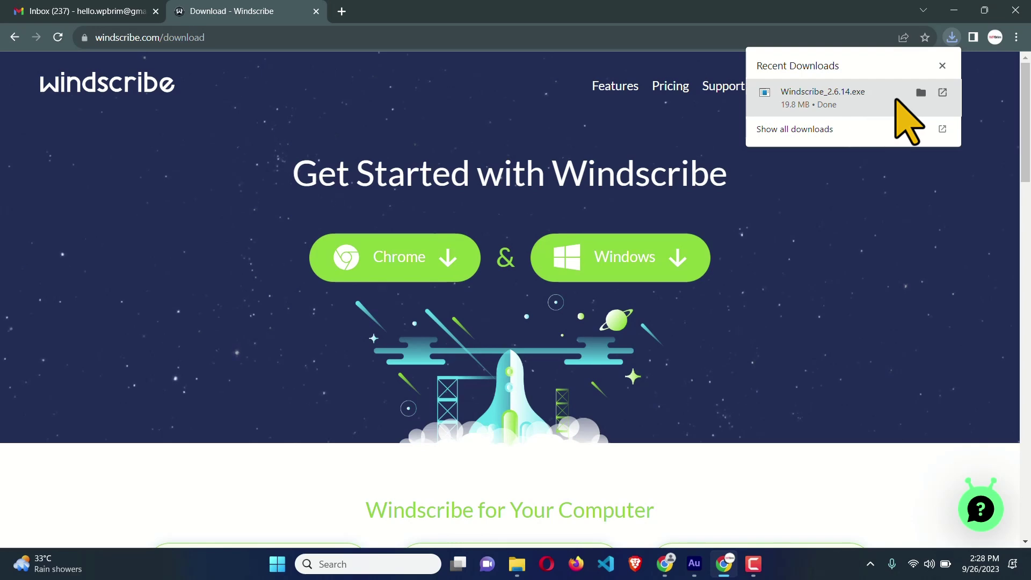
pyautogui.click(920, 93)
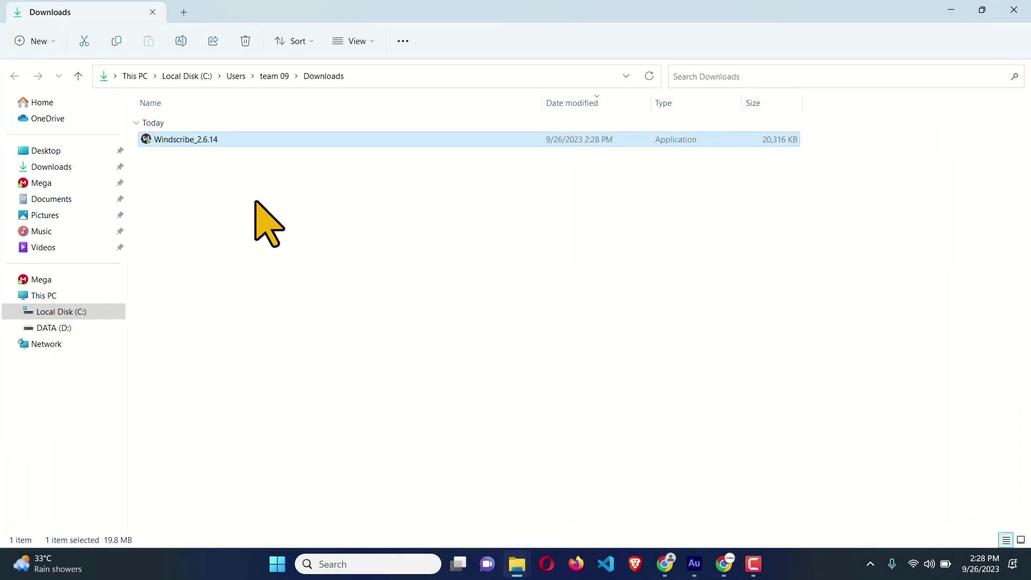
# Run Windscribe_2.6.14 as administrator and install the application.
pyautogui.click(295, 161)
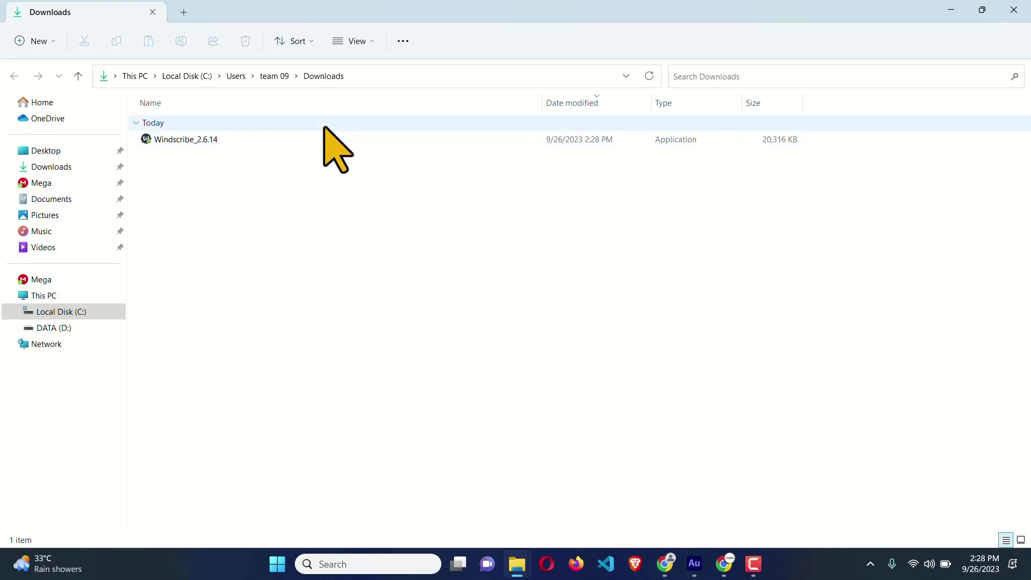
pyautogui.click(197, 144)
pyautogui.rightClick(197, 144)
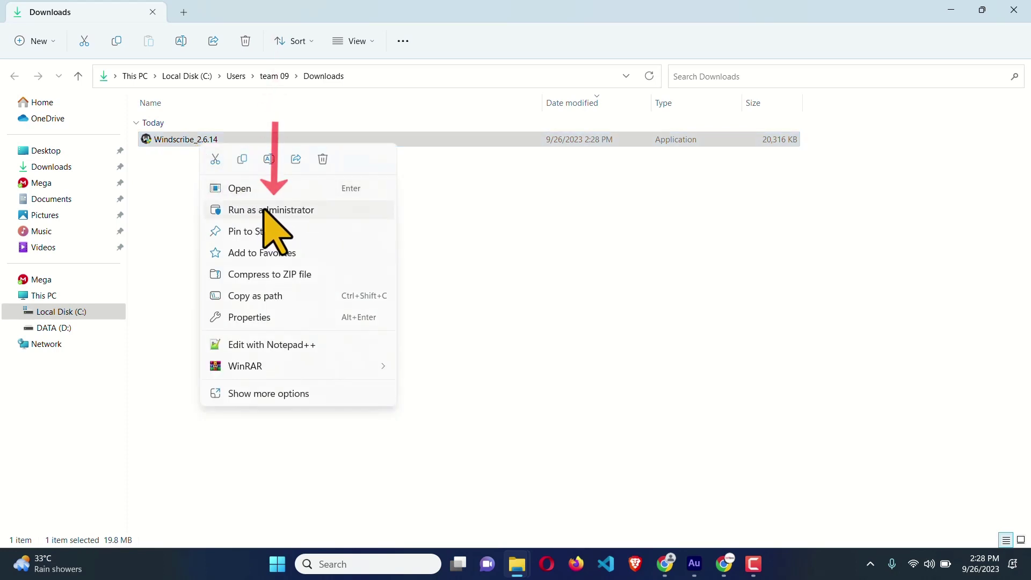
pyautogui.click(280, 210)
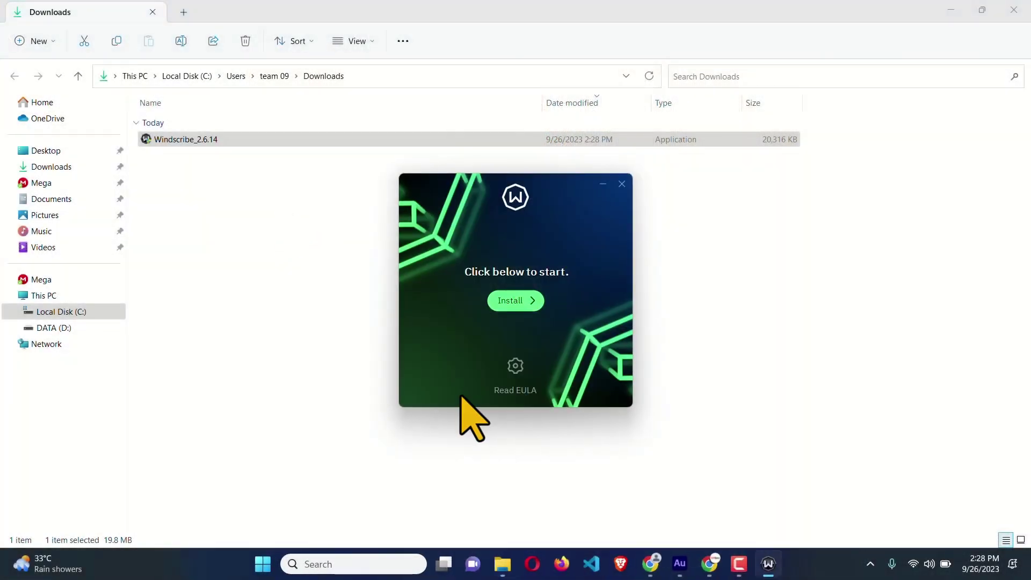
pyautogui.click(510, 301)
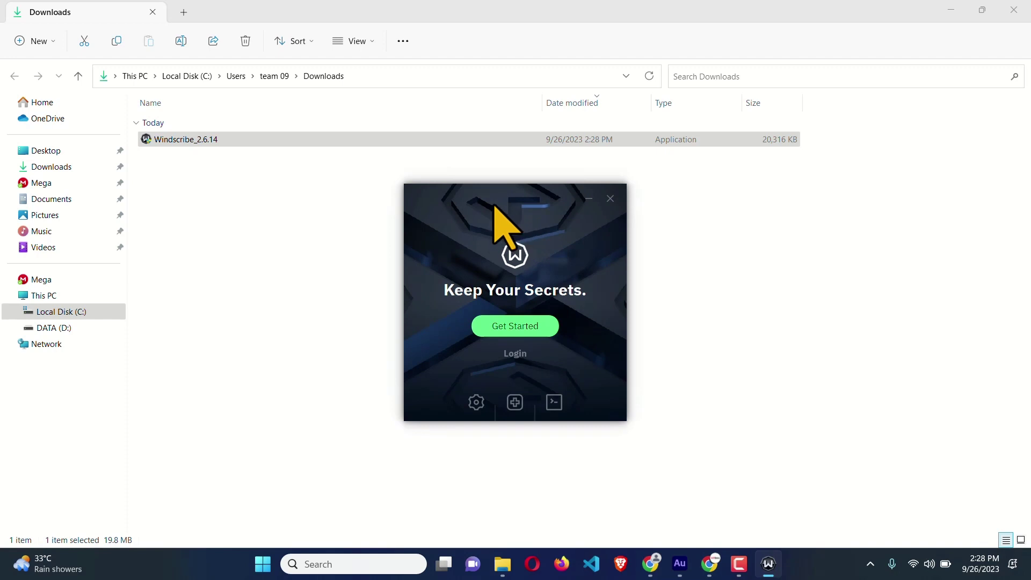
pyautogui.moveTo(495, 204); pyautogui.dragTo(497, 158)
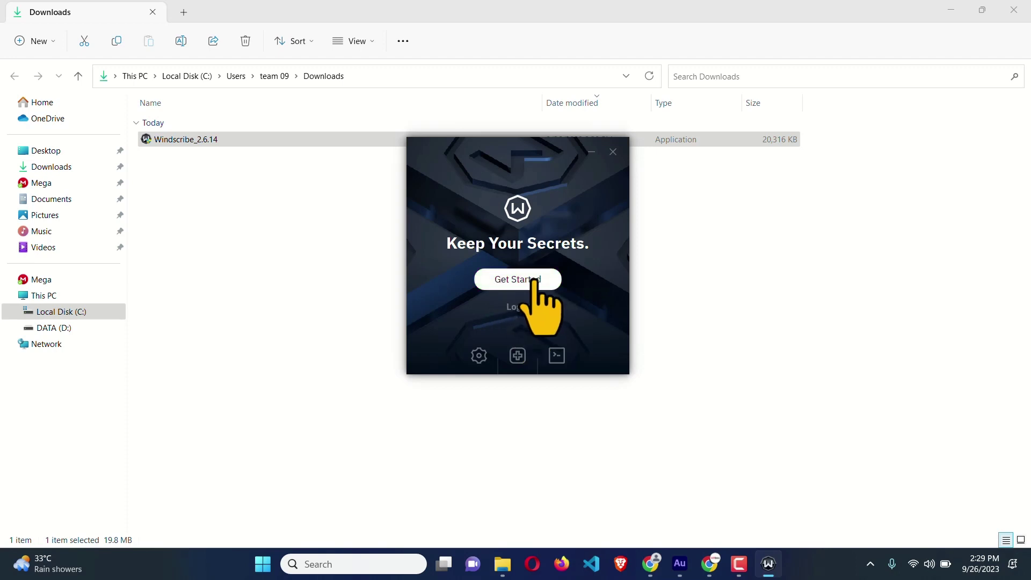
# Switch back to Chrome and open the account sign-up page on the Windscribe site.
pyautogui.click(709, 562)
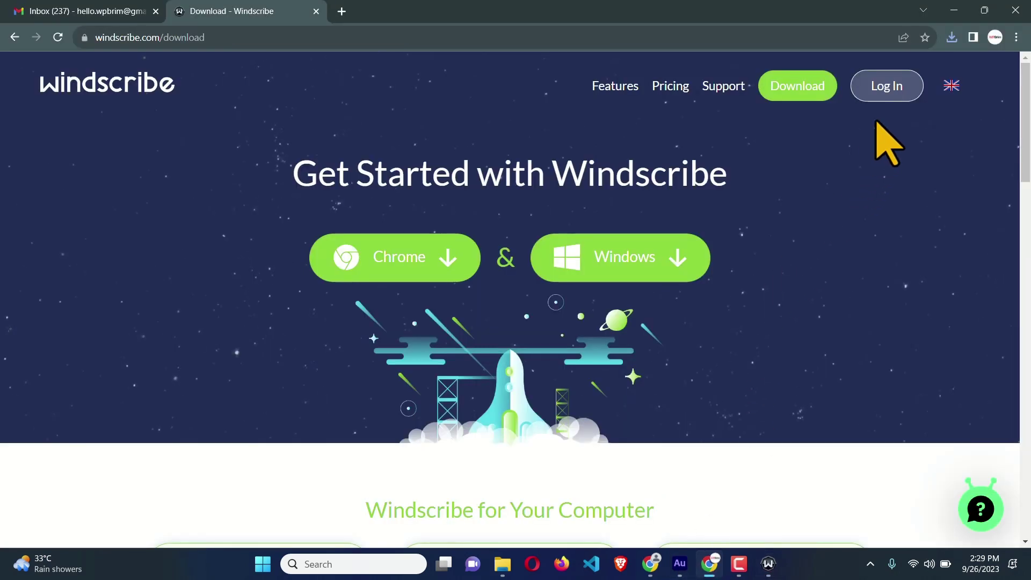
pyautogui.moveTo(878, 98)
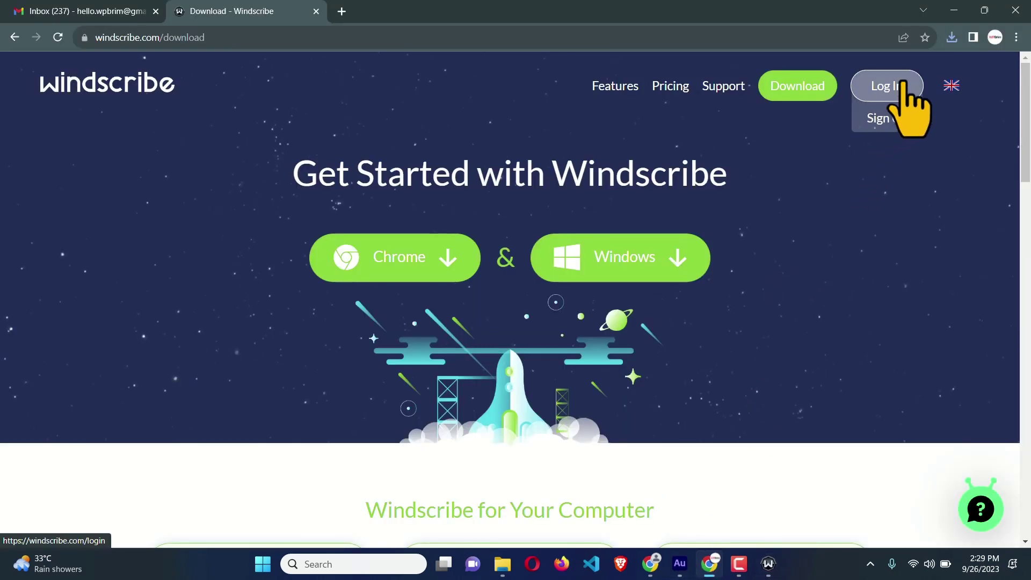
pyautogui.click(884, 120)
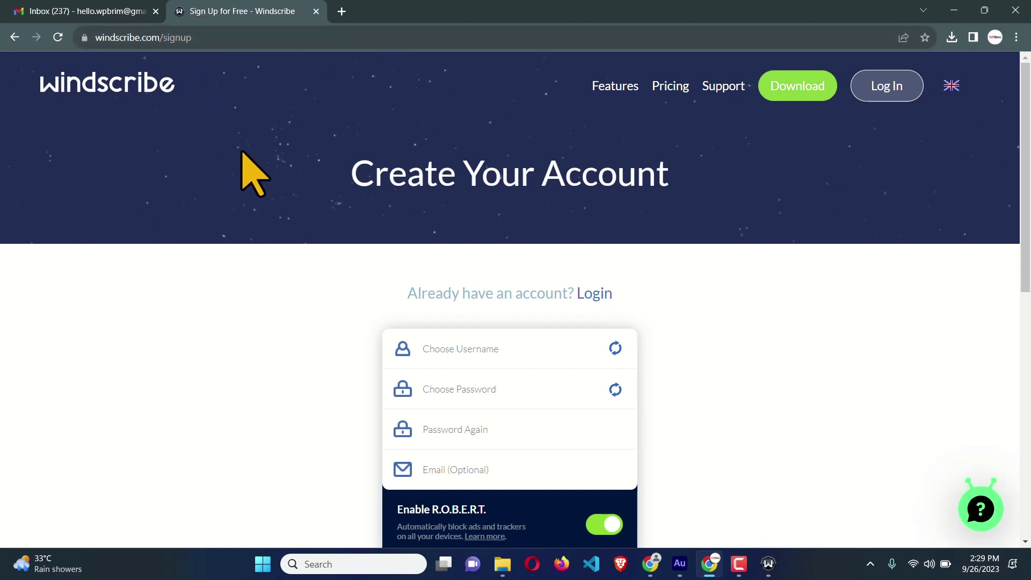
# Create a Windscribe account with the chosen username, the account password entered twice and the e-mail, and decline saving the password.
pyautogui.scroll(-3, 255, 175)
pyautogui.click(447, 148)
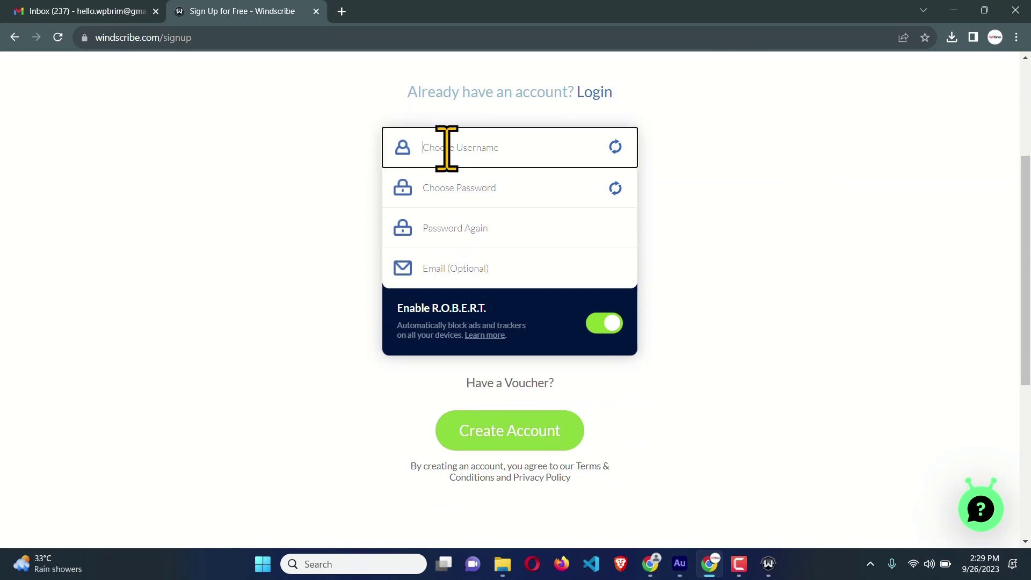
pyautogui.click(435, 188)
pyautogui.hotkey('ctrl', 'v')
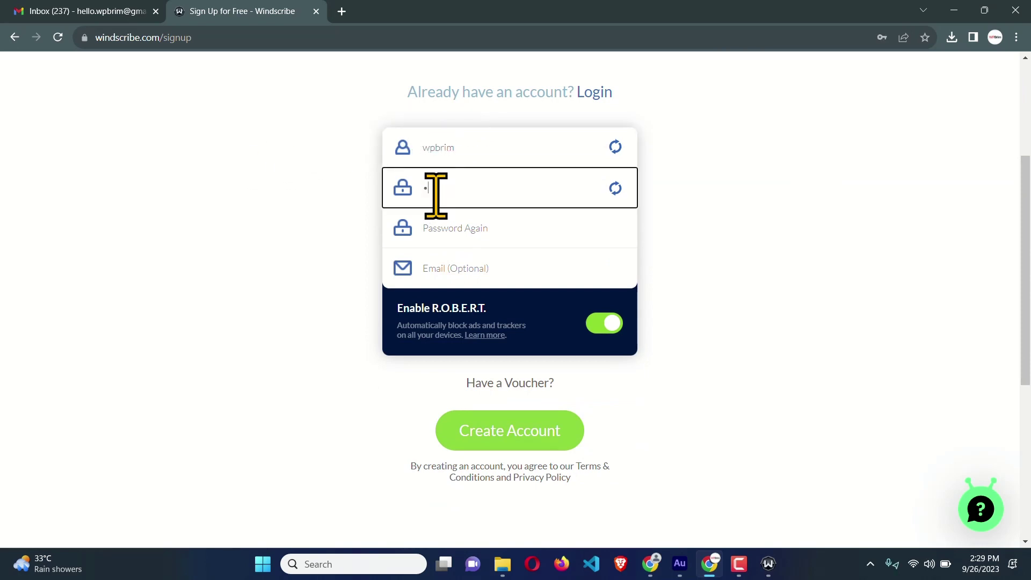
pyautogui.click(437, 228)
pyautogui.hotkey('ctrl', 'v')
pyautogui.click(444, 292)
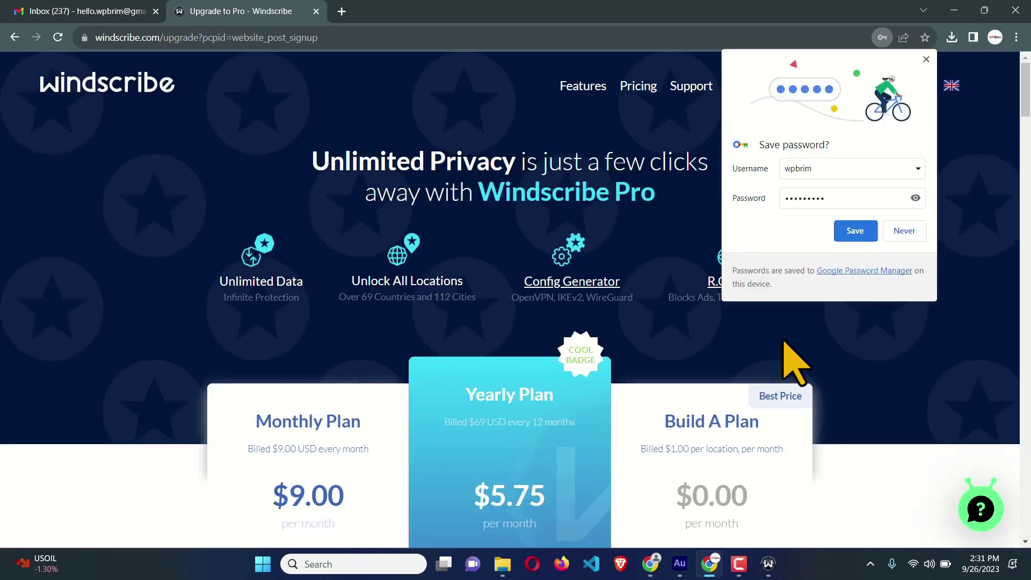
pyautogui.click(907, 231)
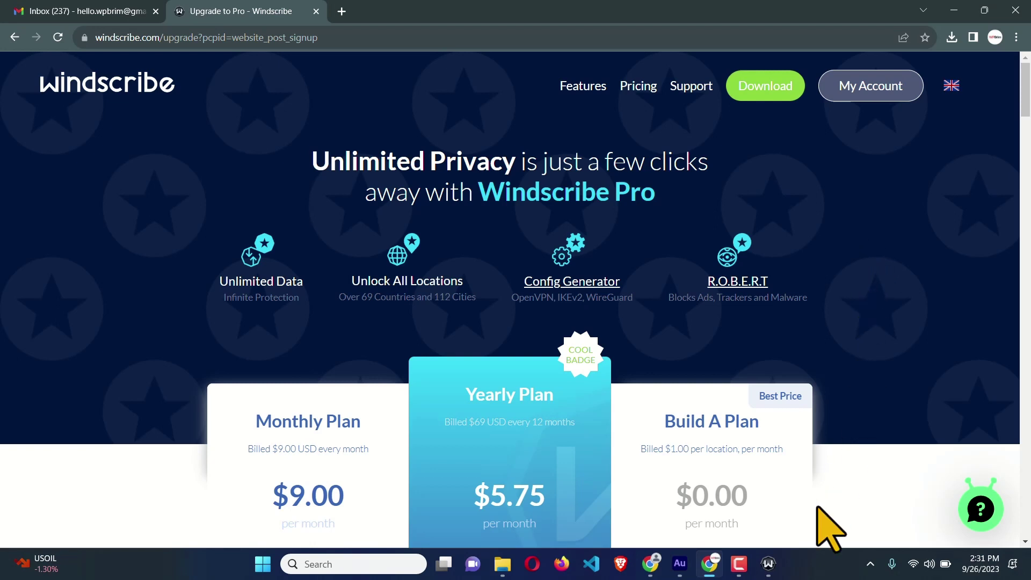
# Switch to the Windscribe app and log in with the account username and password.
pyautogui.click(768, 565)
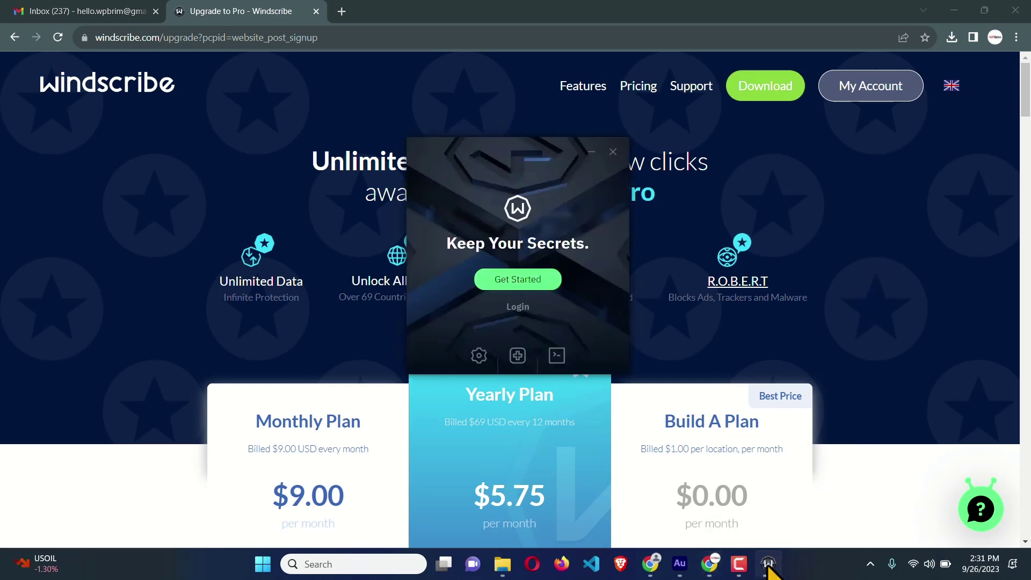
pyautogui.click(518, 311)
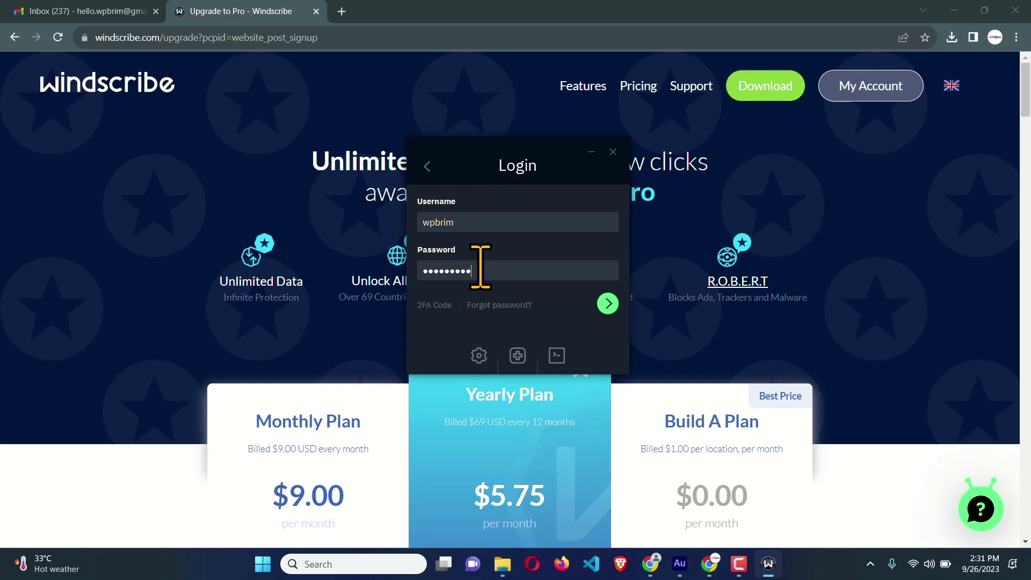
pyautogui.click(608, 304)
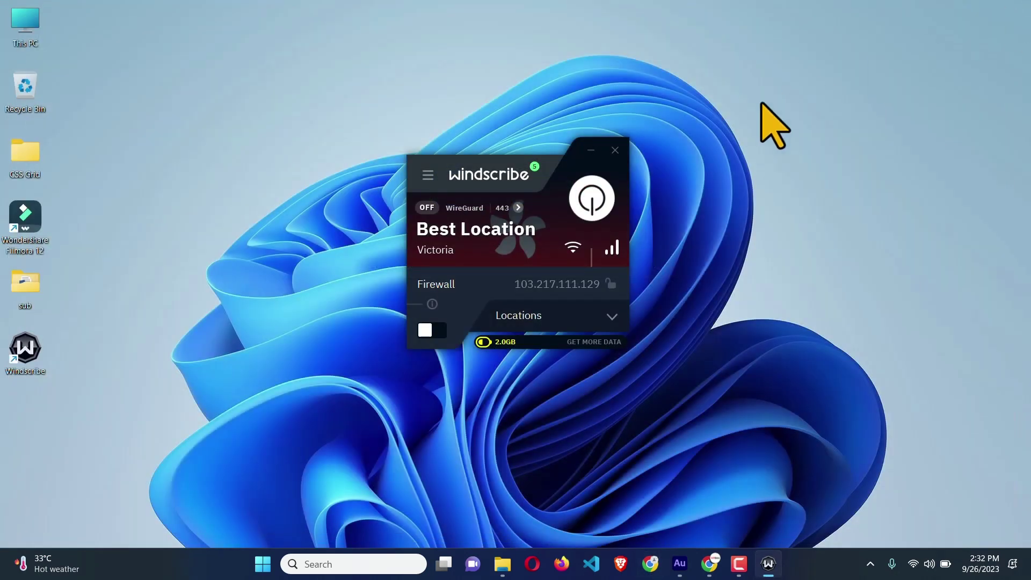
pyautogui.moveTo(462, 161); pyautogui.dragTo(423, 112)
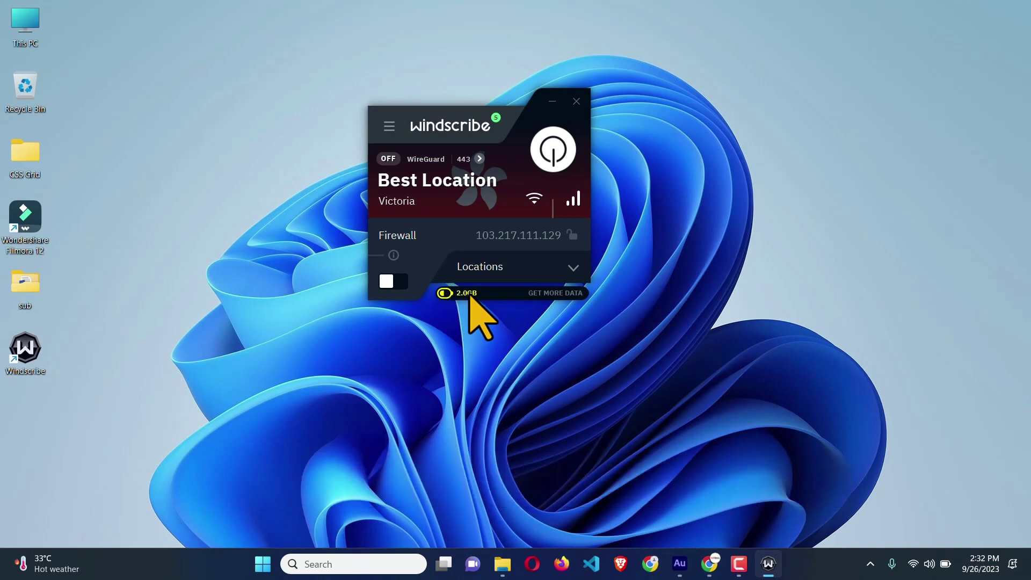
# Switch to Gmail in Chrome and confirm the e-mail address from Windscribe's "Confirm your email address" message.
pyautogui.click(711, 561)
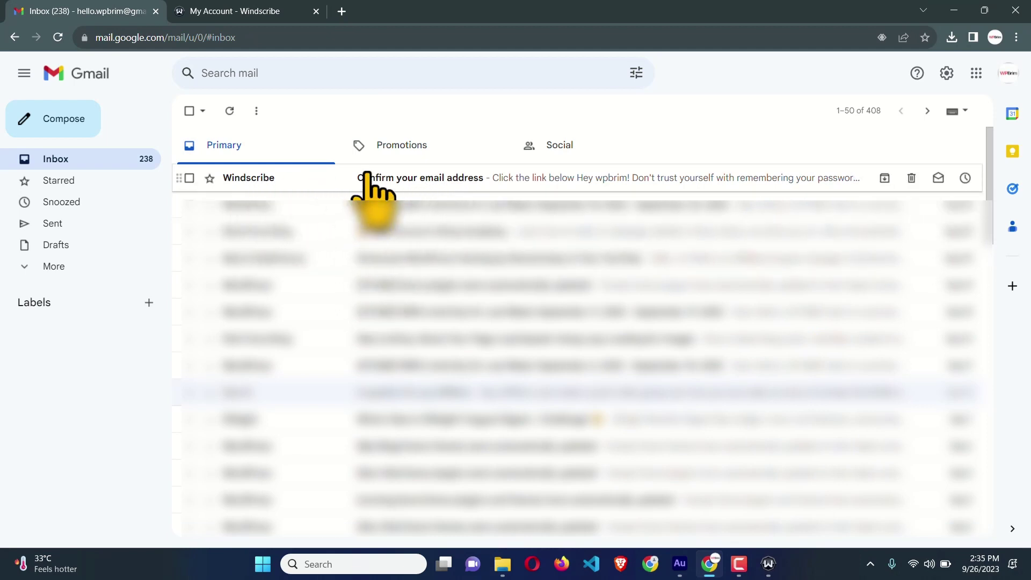
pyautogui.click(423, 180)
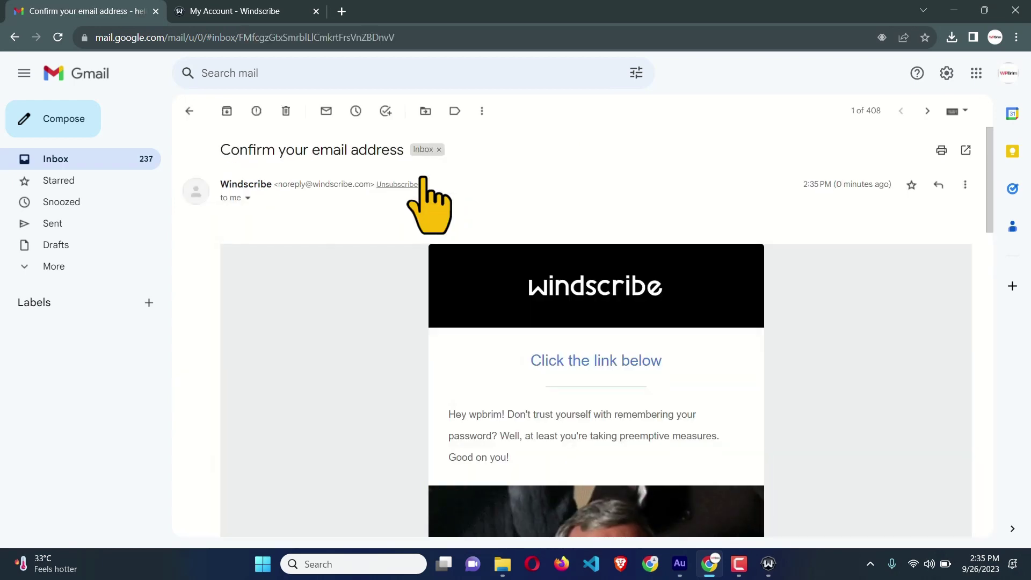
pyautogui.scroll(-3, 457, 293)
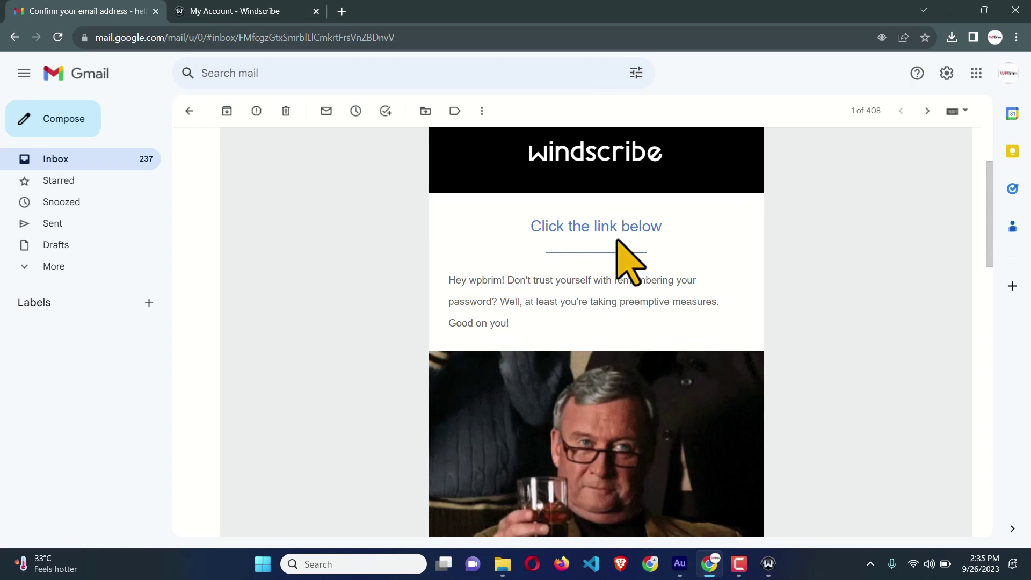
pyautogui.scroll(-10, 623, 263)
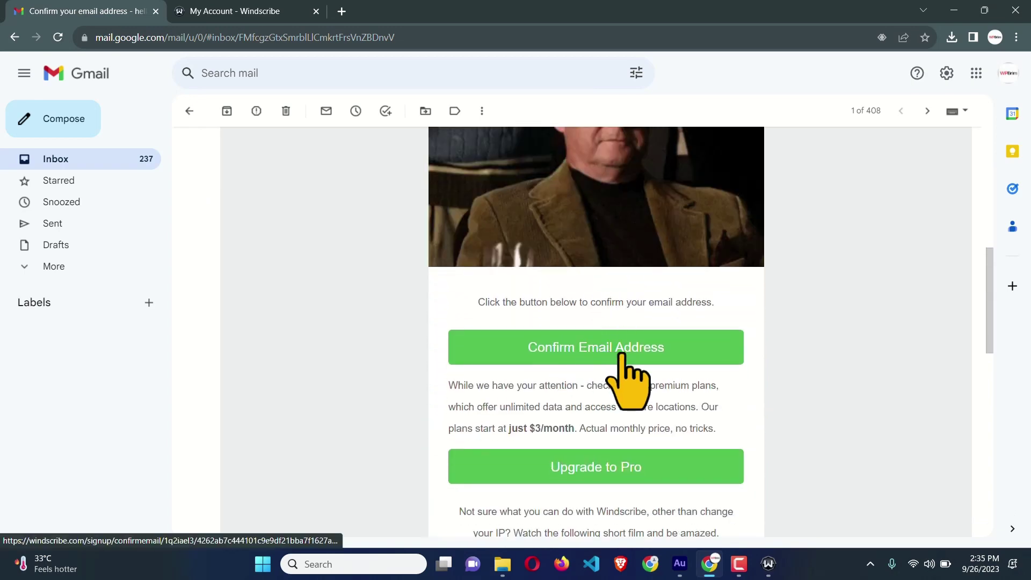
pyautogui.click(597, 352)
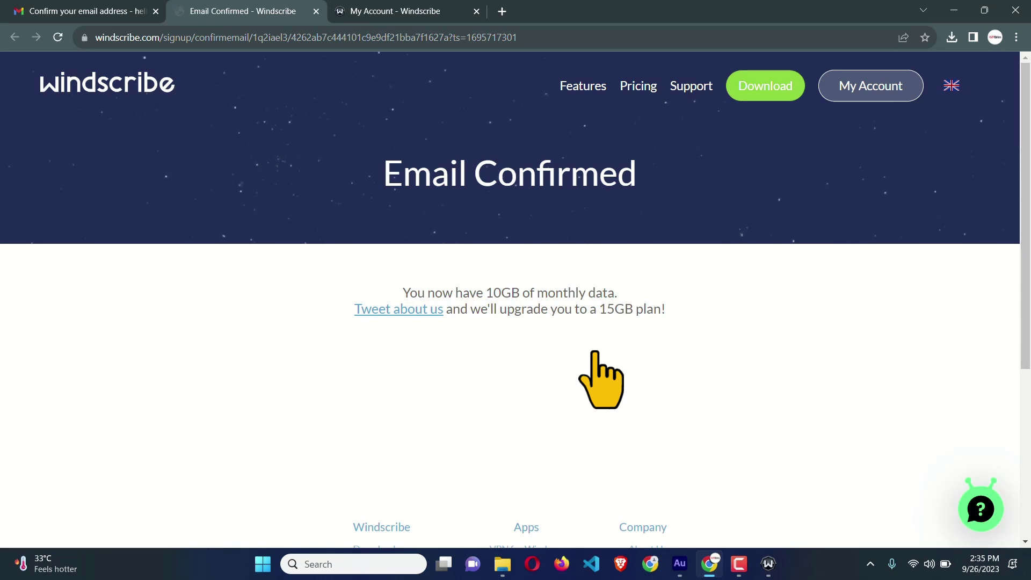
pyautogui.moveTo(642, 183); pyautogui.dragTo(384, 189)
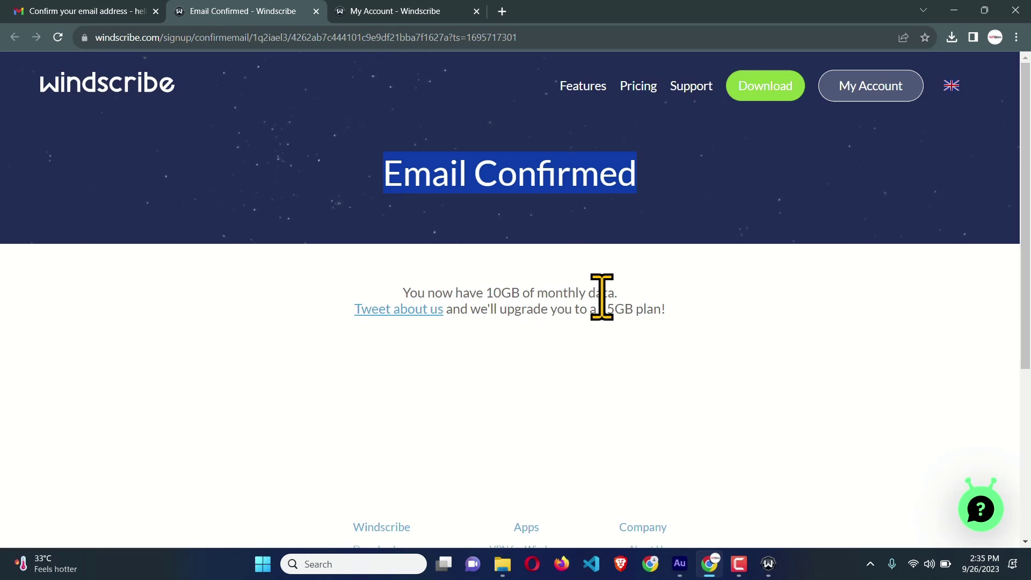
pyautogui.scroll(-1, 602, 297)
# Quit the Windscribe app completely and relaunch it from Windows search.
pyautogui.click(768, 568)
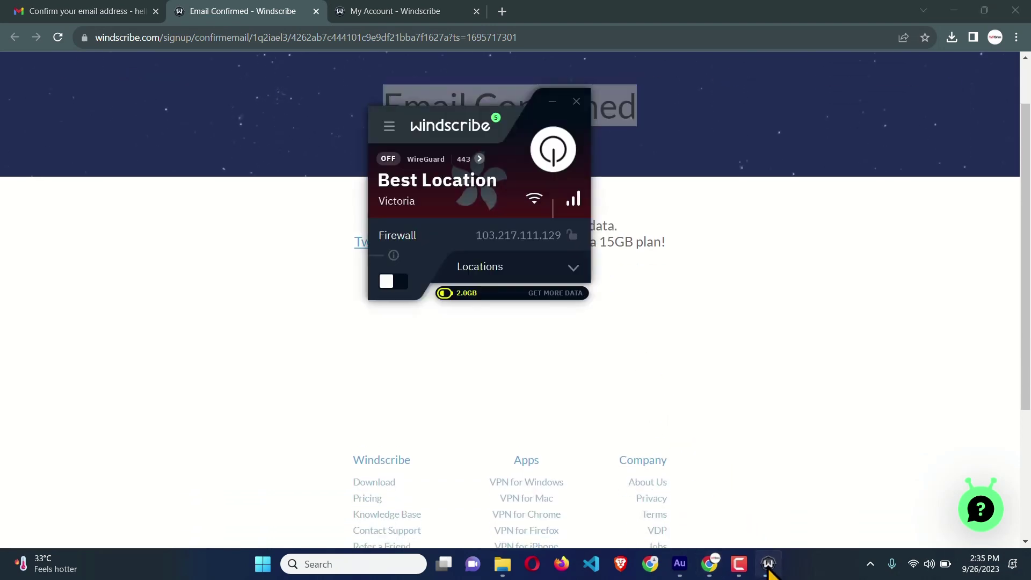
pyautogui.click(576, 102)
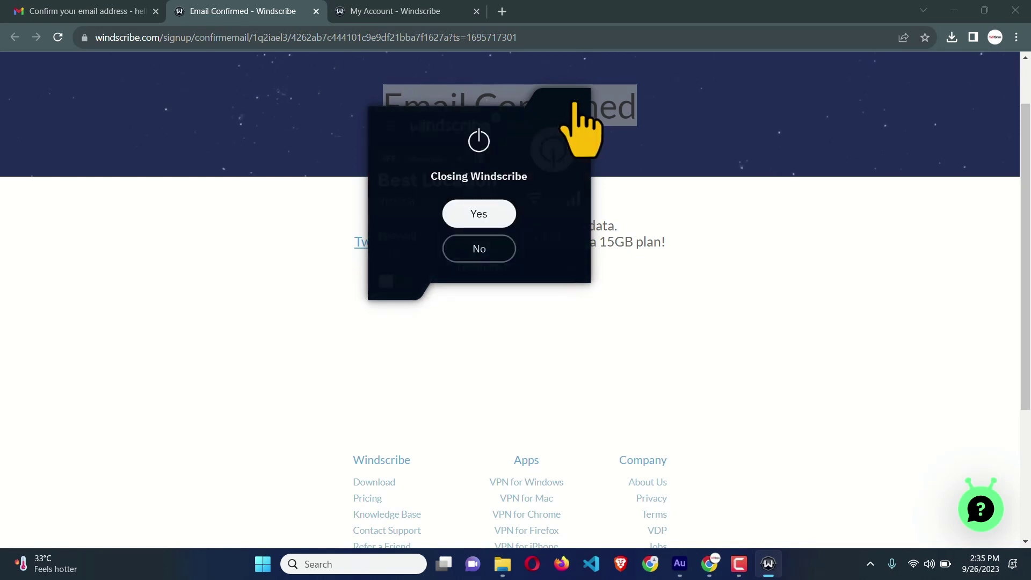
pyautogui.click(487, 223)
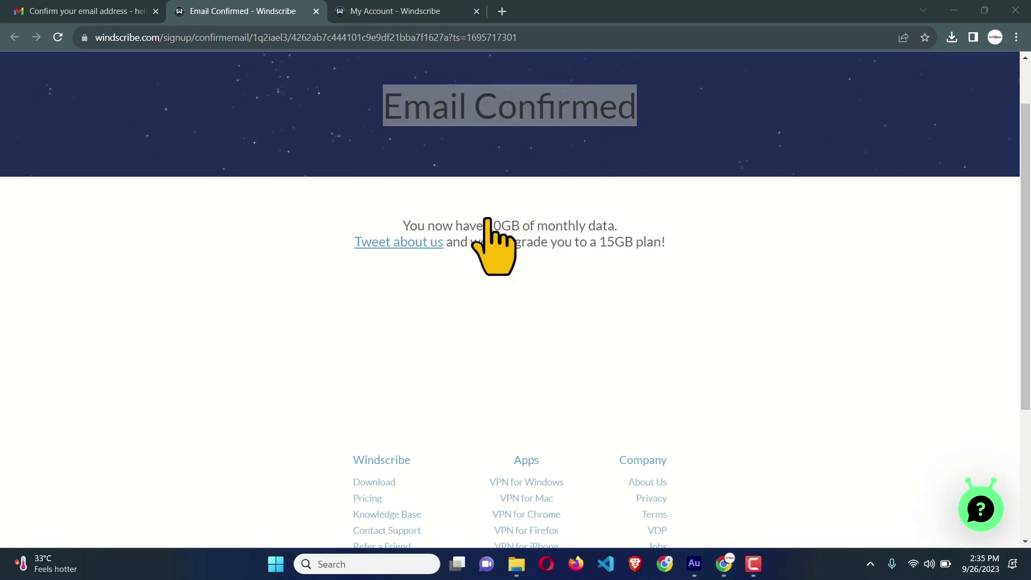
pyautogui.click(321, 563)
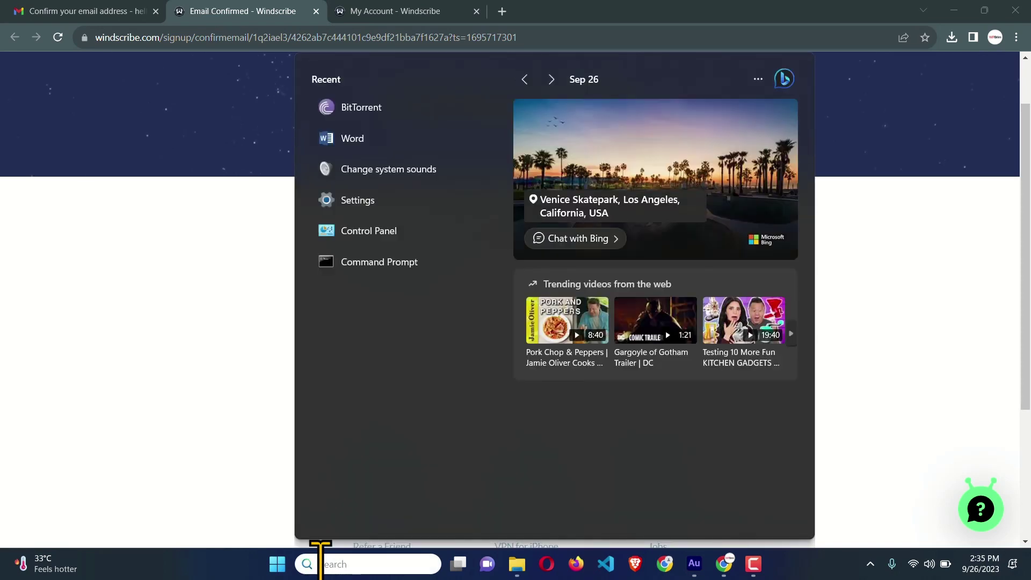
pyautogui.write('wind')
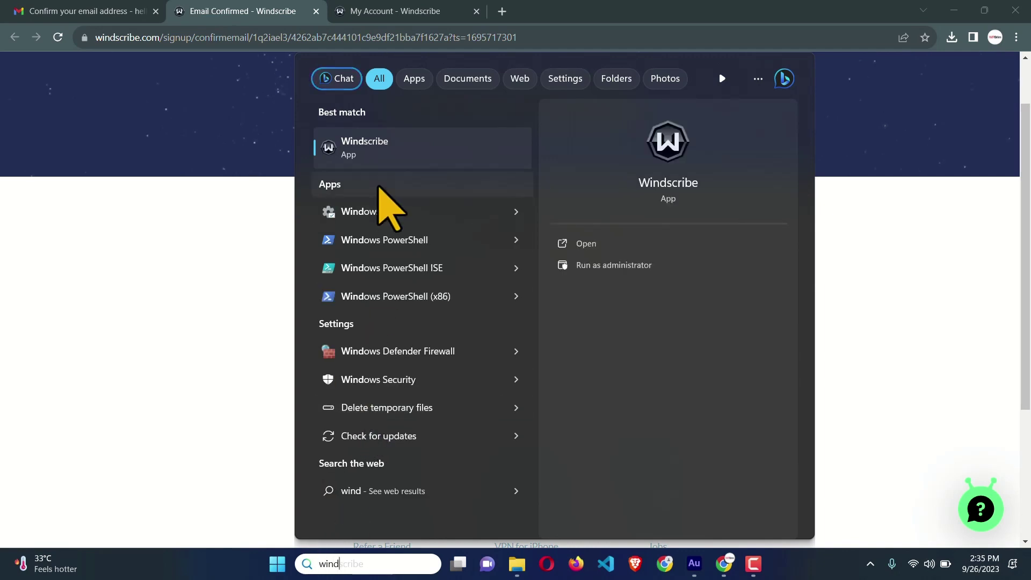
pyautogui.click(379, 148)
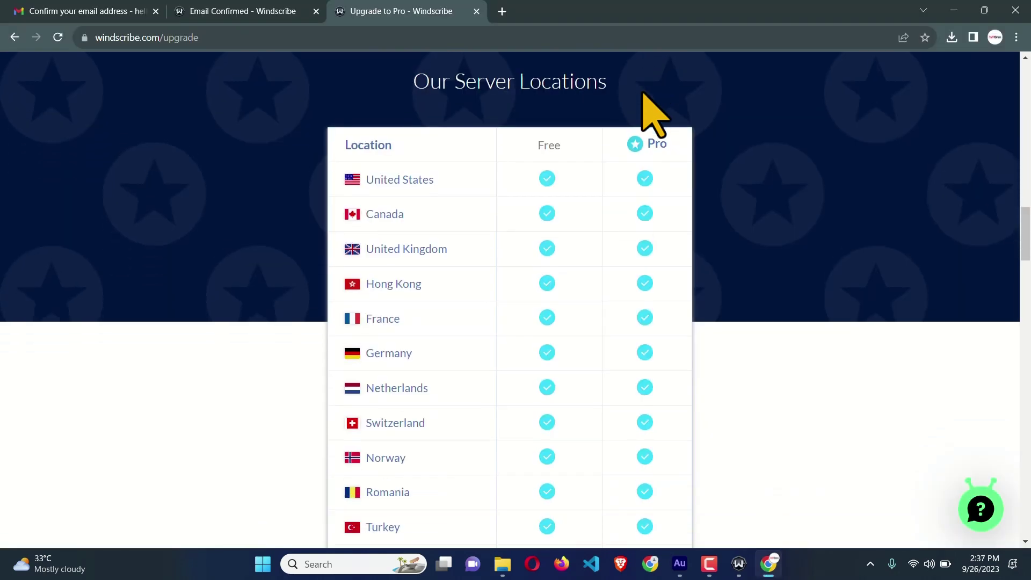
# Connect to the New York Grand Central server in the Windscribe app's US East locations.
pyautogui.scroll(-1, 644, 102)
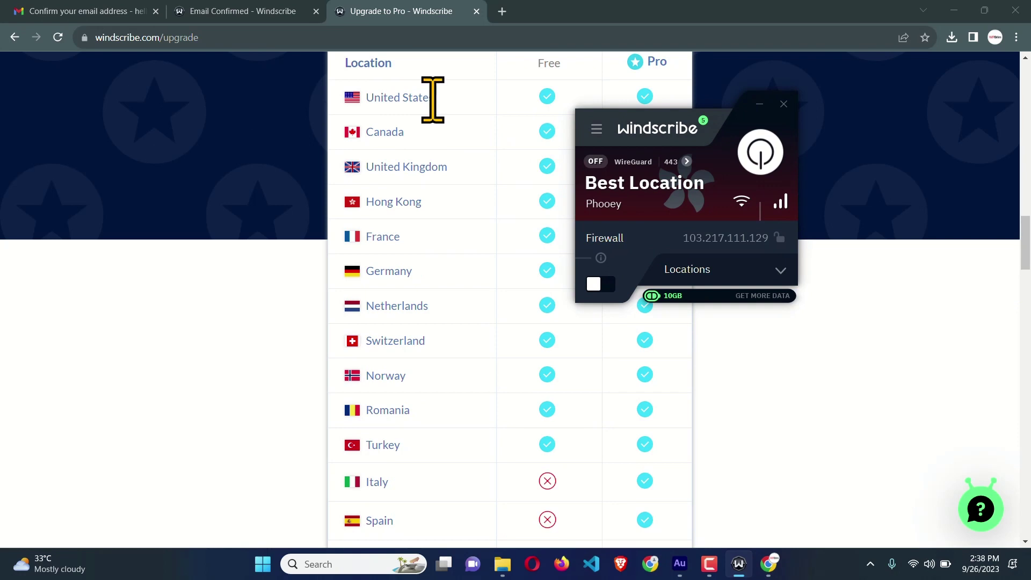
pyautogui.click(703, 272)
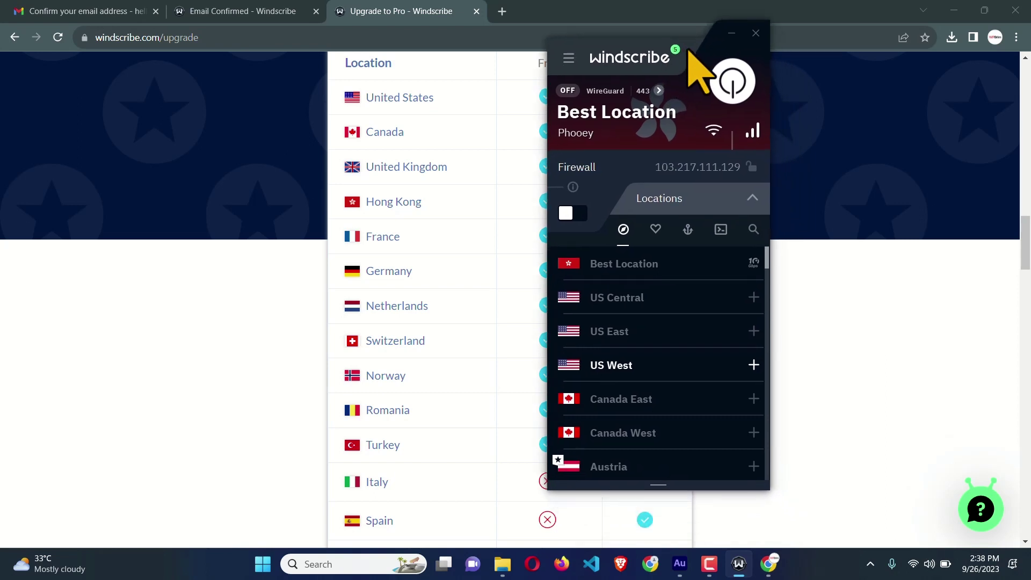
pyautogui.scroll(-2, 647, 322)
pyautogui.scroll(2, 649, 328)
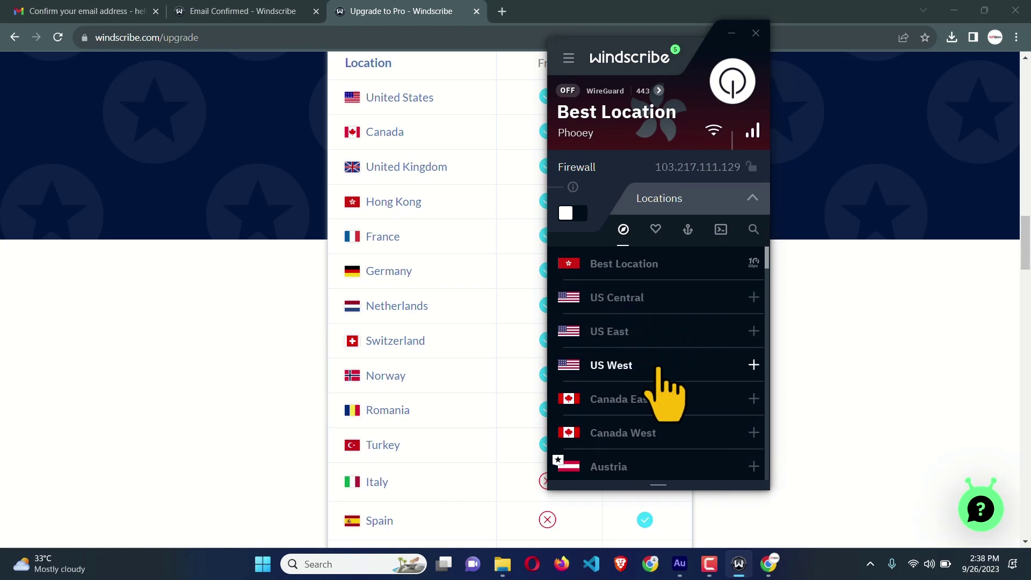
pyautogui.click(666, 337)
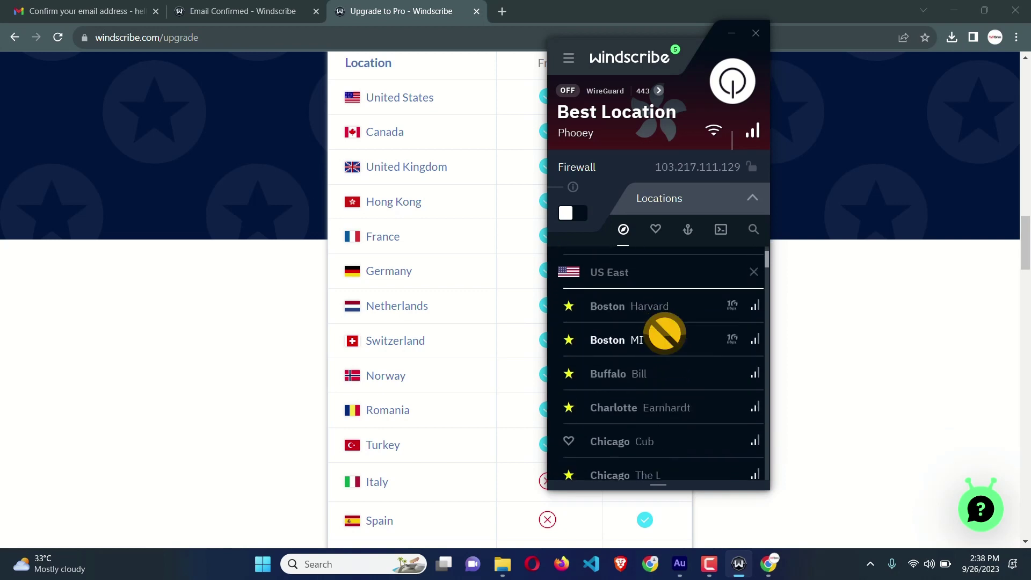
pyautogui.scroll(2, 659, 304)
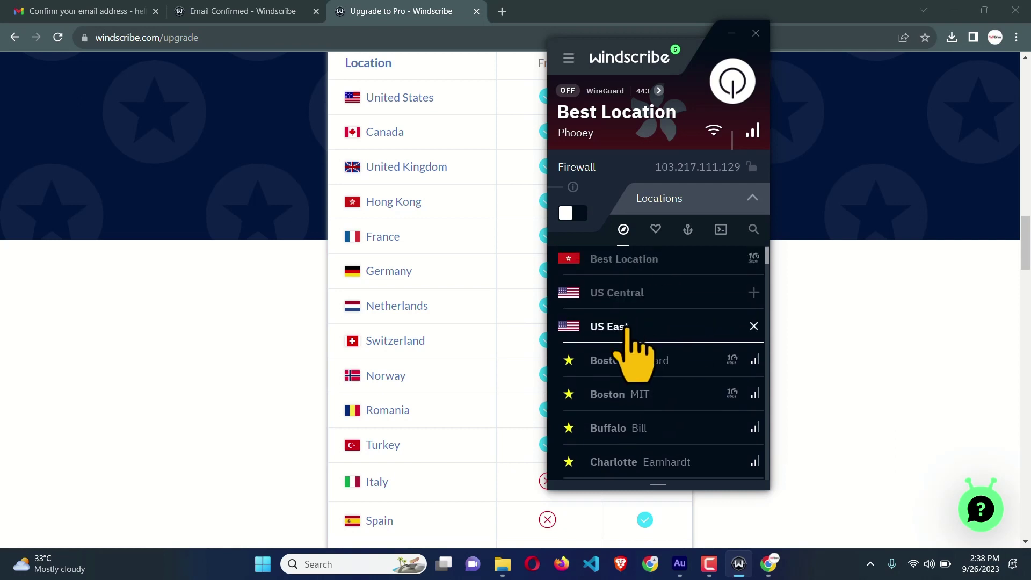
pyautogui.scroll(-2, 652, 344)
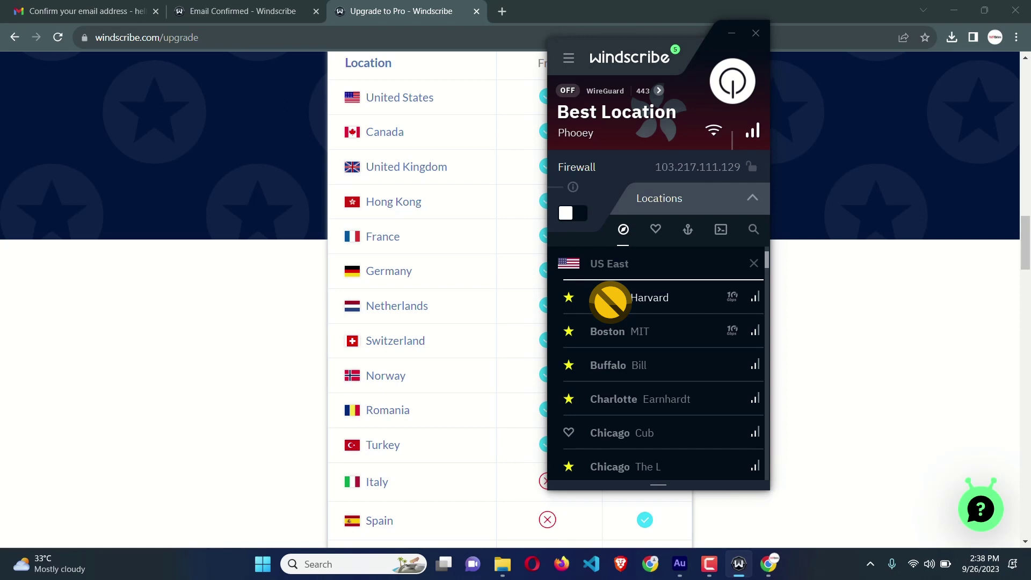
pyautogui.scroll(-2, 616, 344)
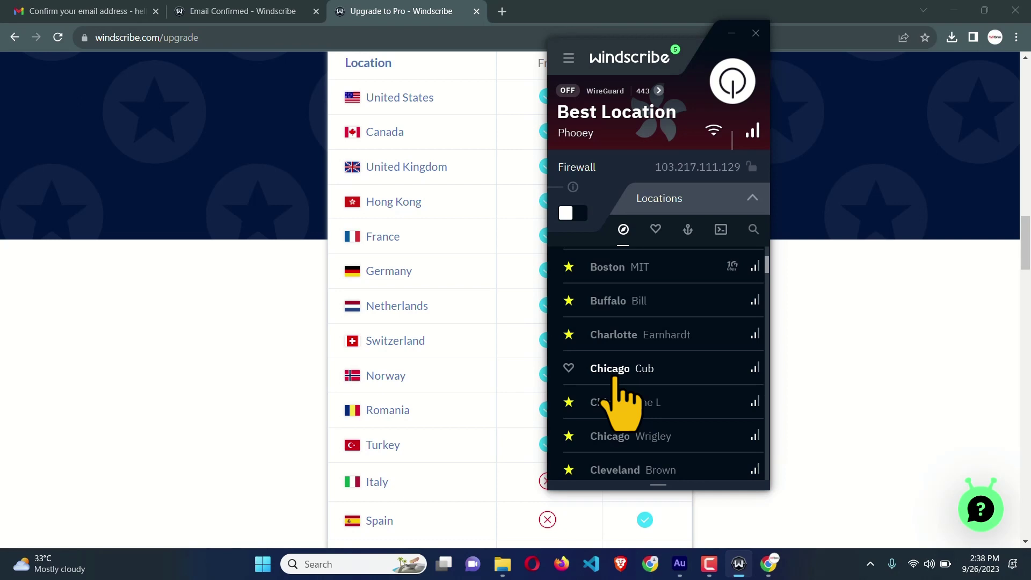
pyautogui.scroll(-6, 618, 403)
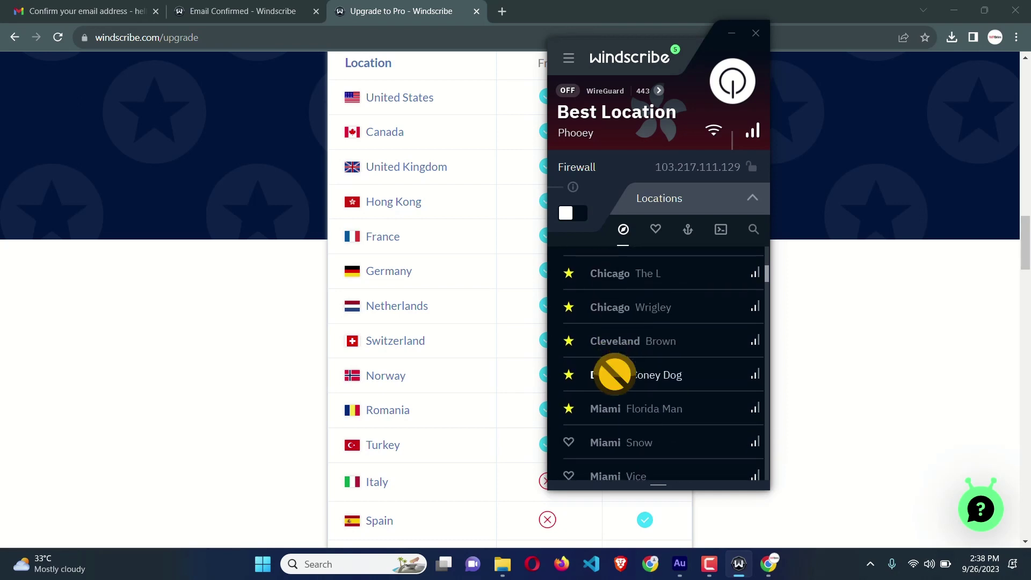
pyautogui.scroll(-2, 623, 401)
pyautogui.scroll(-2, 623, 387)
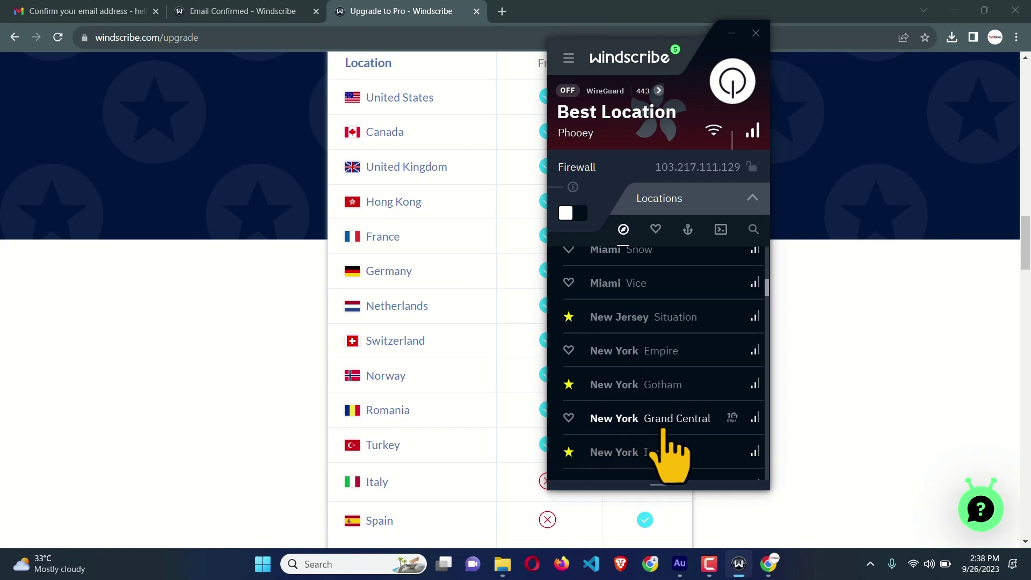
pyautogui.click(634, 422)
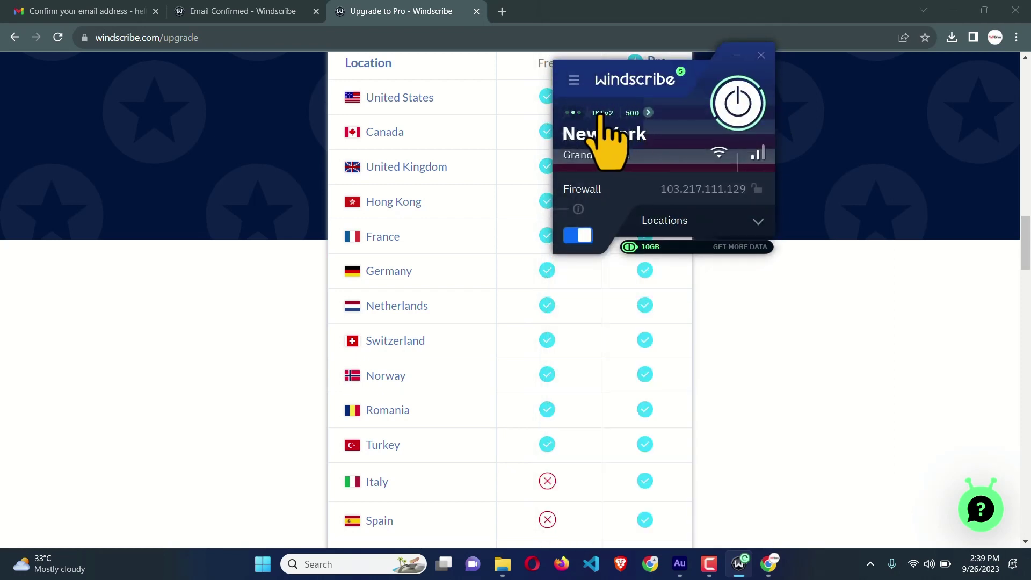
# Reconnect using the TCP protocol on port 443 and move the Windscribe window slightly lower.
pyautogui.click(602, 115)
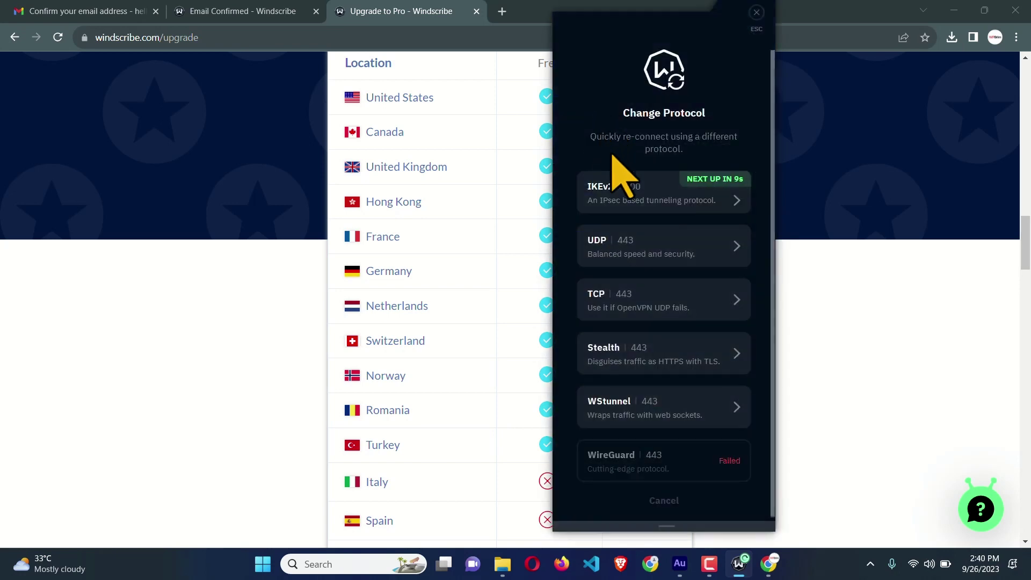
pyautogui.click(661, 305)
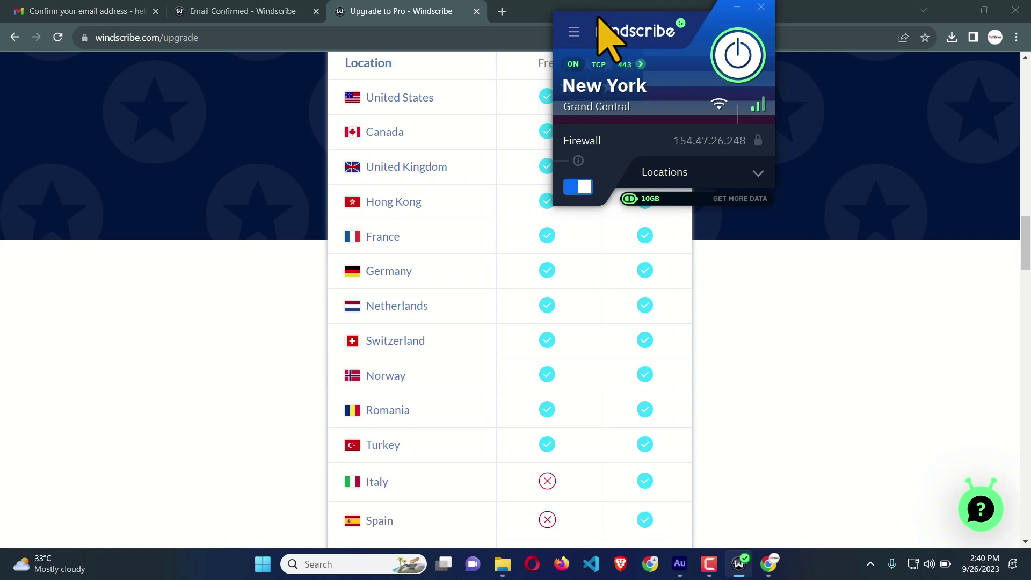
pyautogui.moveTo(600, 22); pyautogui.dragTo(600, 40)
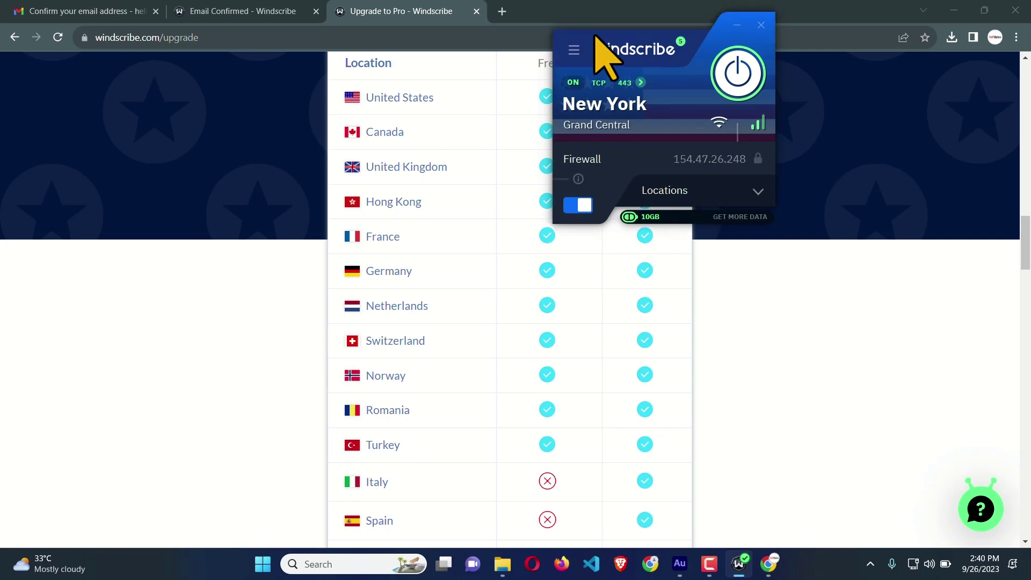
# Open ip-score.com in a new Chrome tab and check the IP address, location, IP score and blacklist details.
pyautogui.click(502, 12)
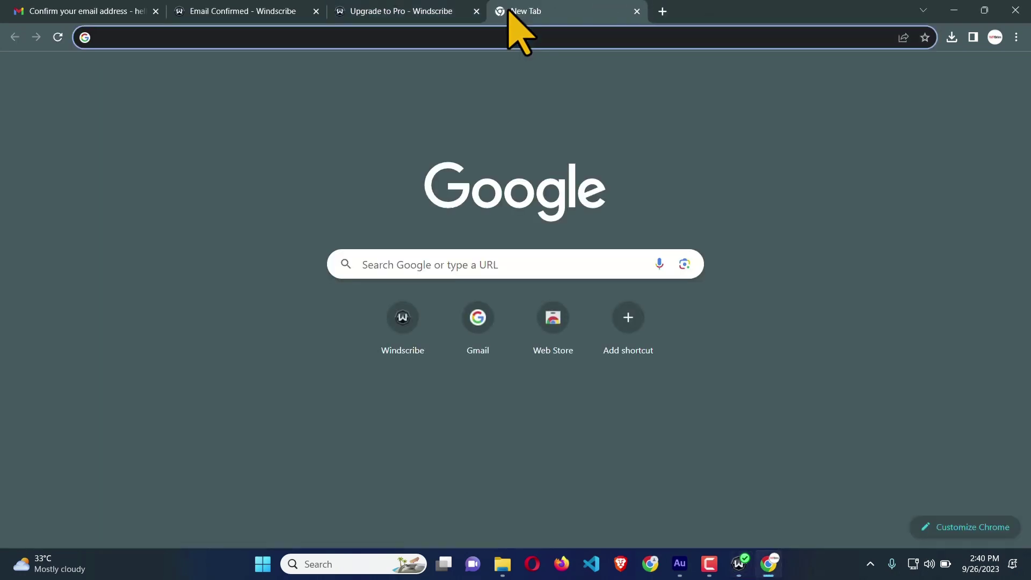
pyautogui.write('ip-sc')
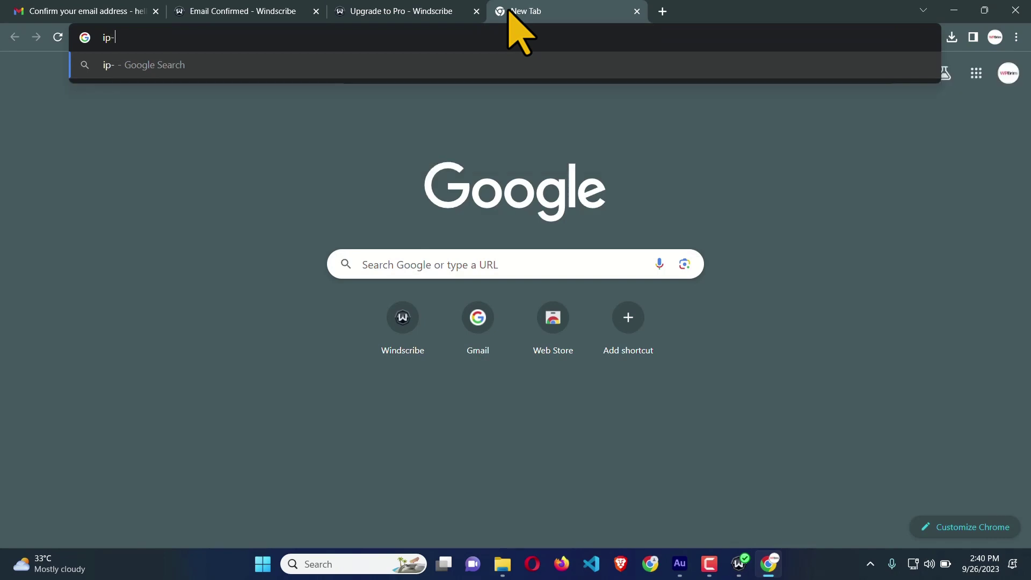
pyautogui.press('Return')
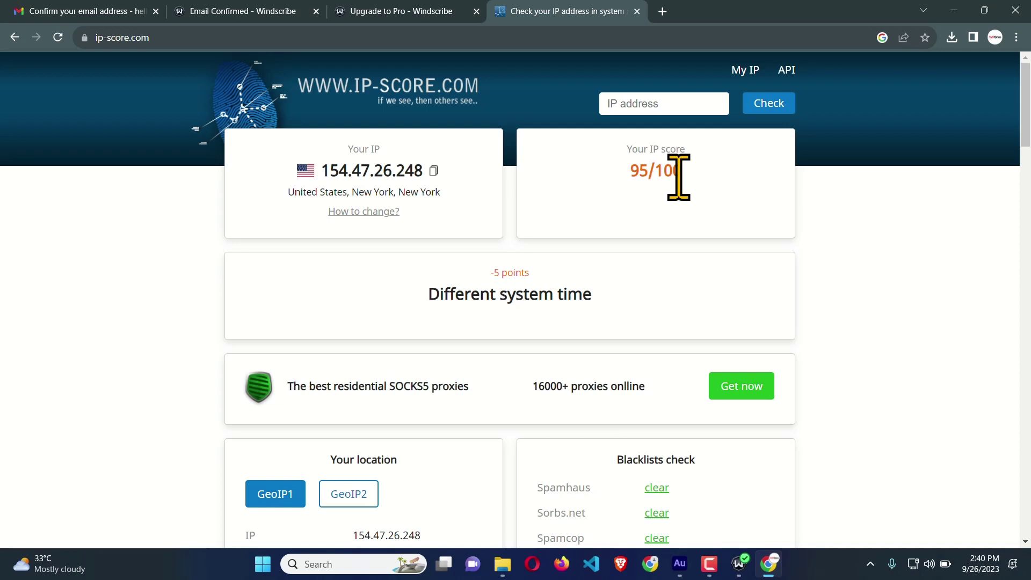
pyautogui.scroll(-3, 681, 193)
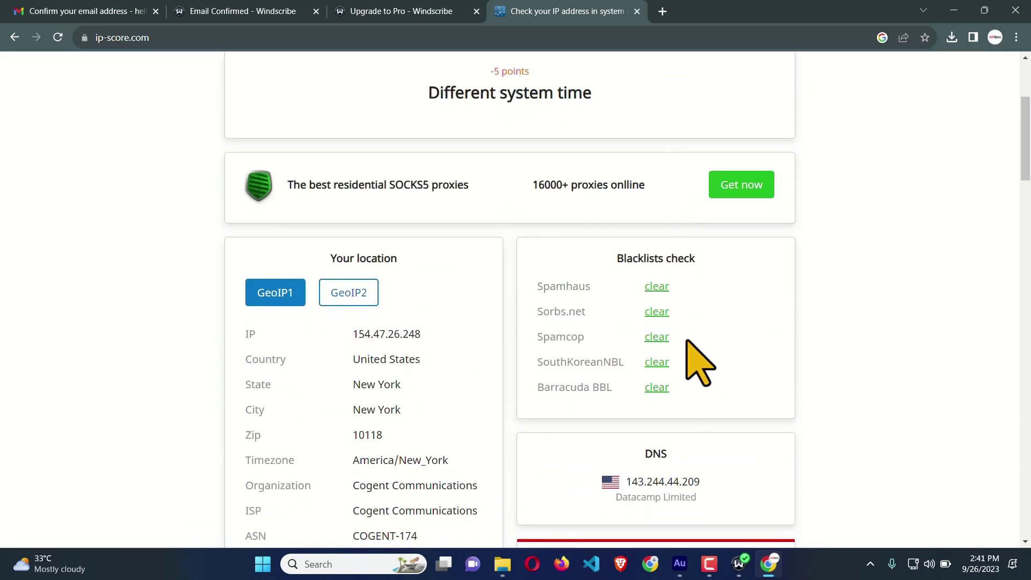
pyautogui.scroll(-2, 660, 411)
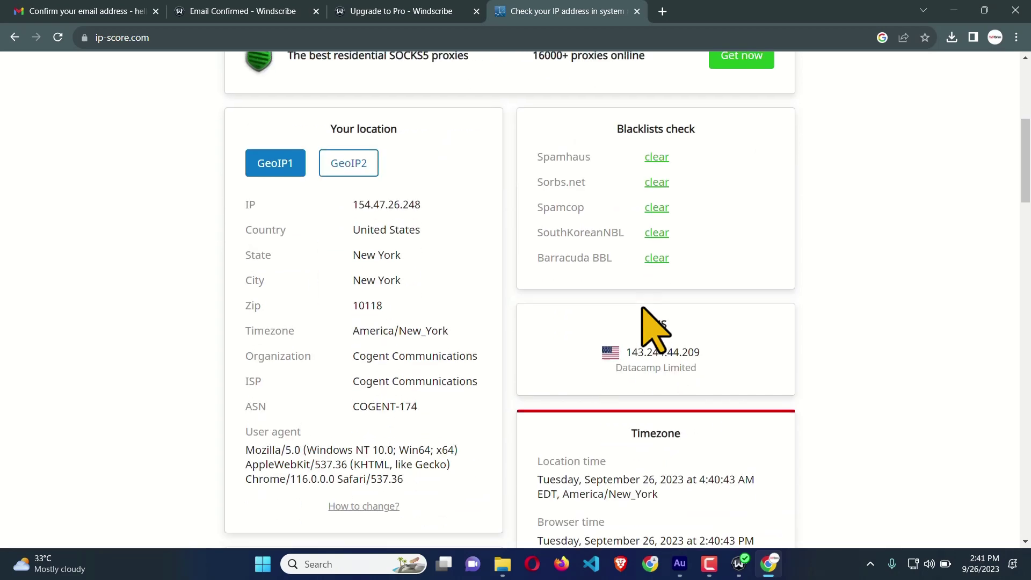
pyautogui.scroll(5, 656, 323)
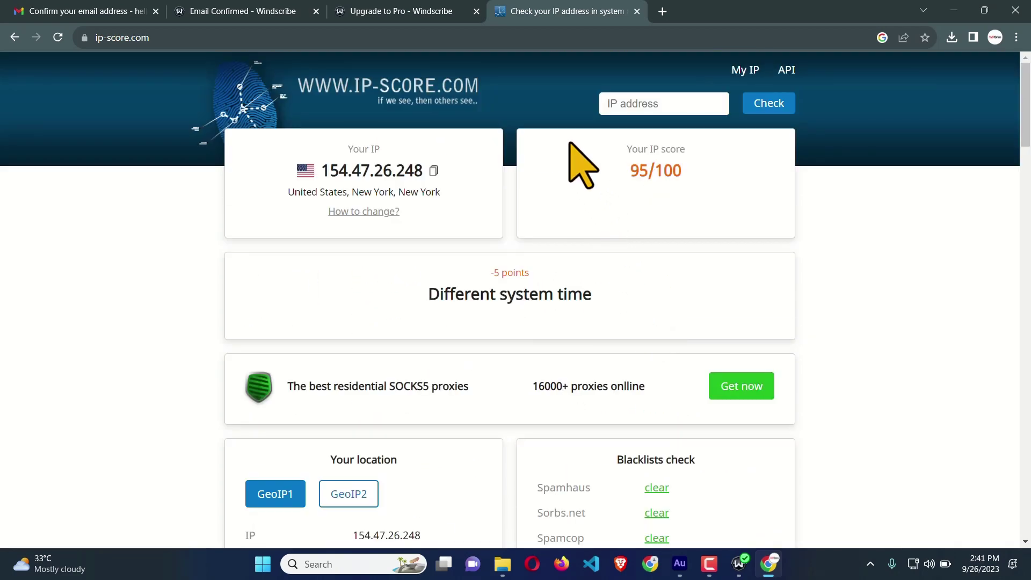
# Switch to the Windscribe app and review its General and Account preferences.
pyautogui.click(739, 564)
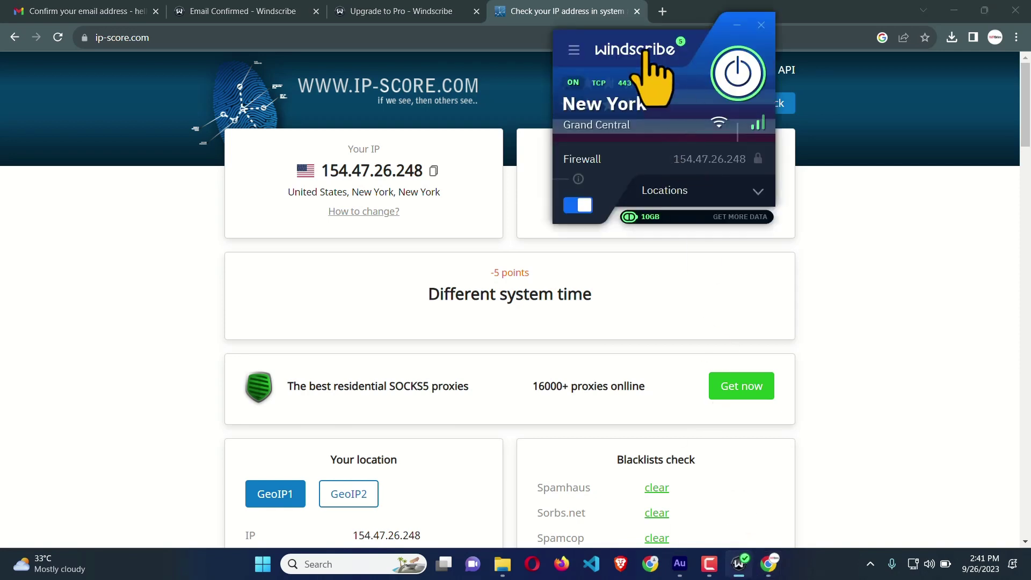
pyautogui.moveTo(560, 46); pyautogui.dragTo(516, 113)
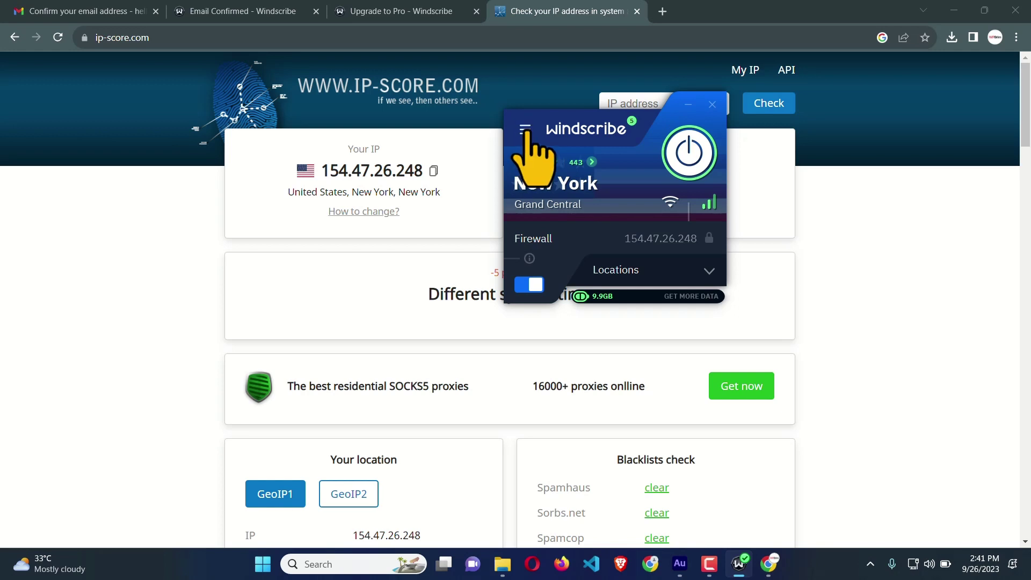
pyautogui.click(525, 131)
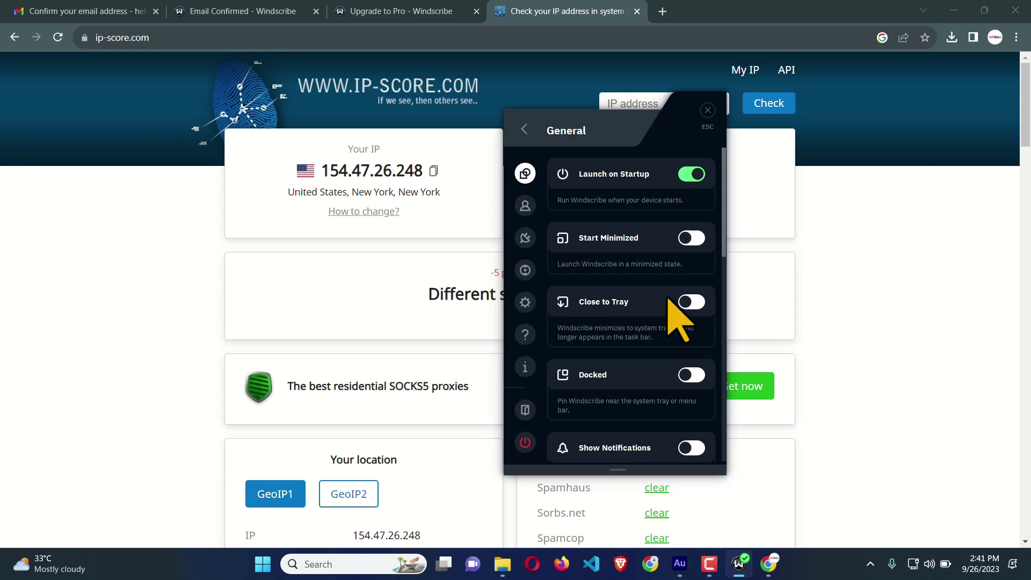
pyautogui.scroll(-8, 669, 299)
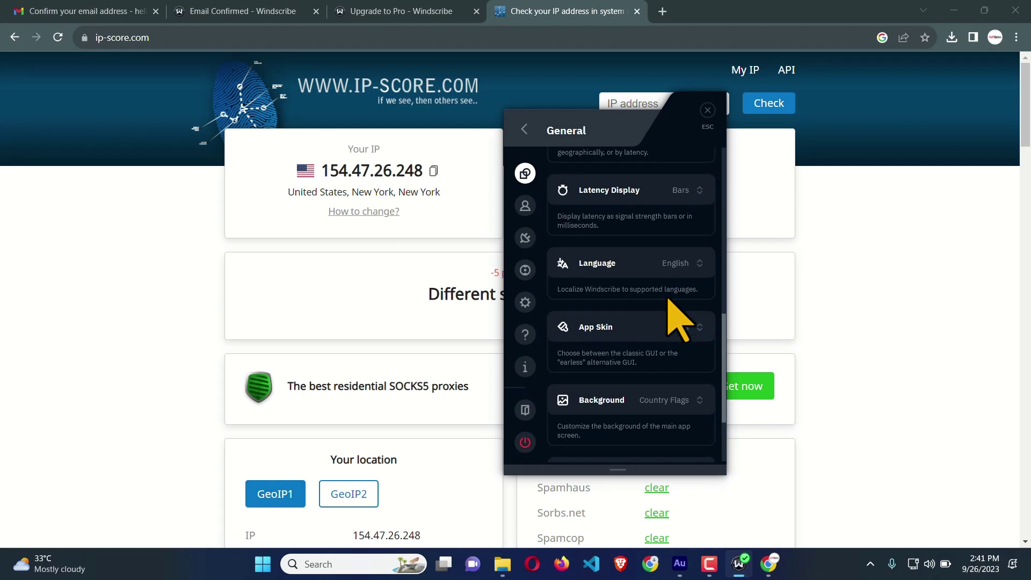
pyautogui.scroll(-2, 669, 301)
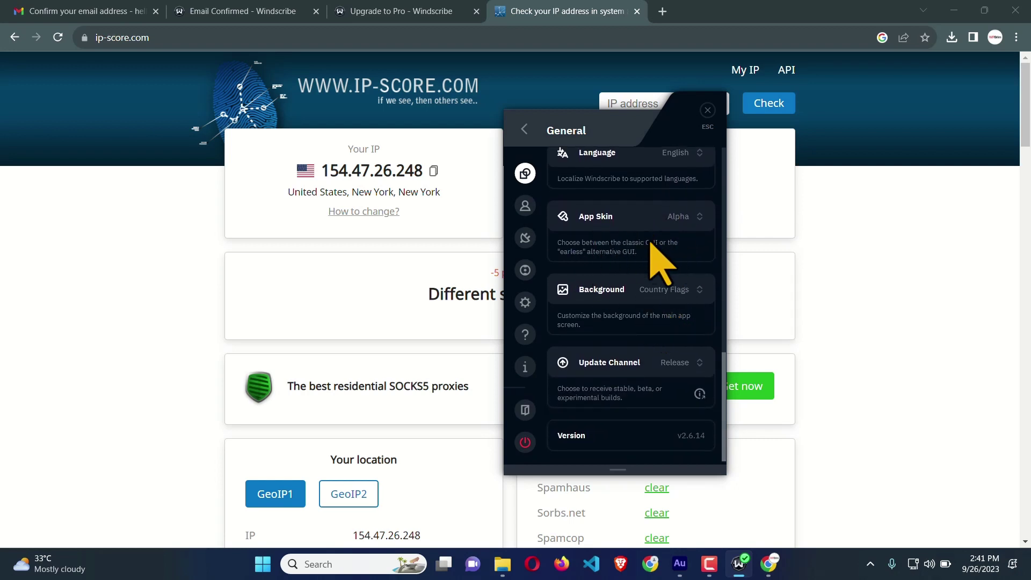
pyautogui.scroll(5, 591, 280)
pyautogui.click(525, 205)
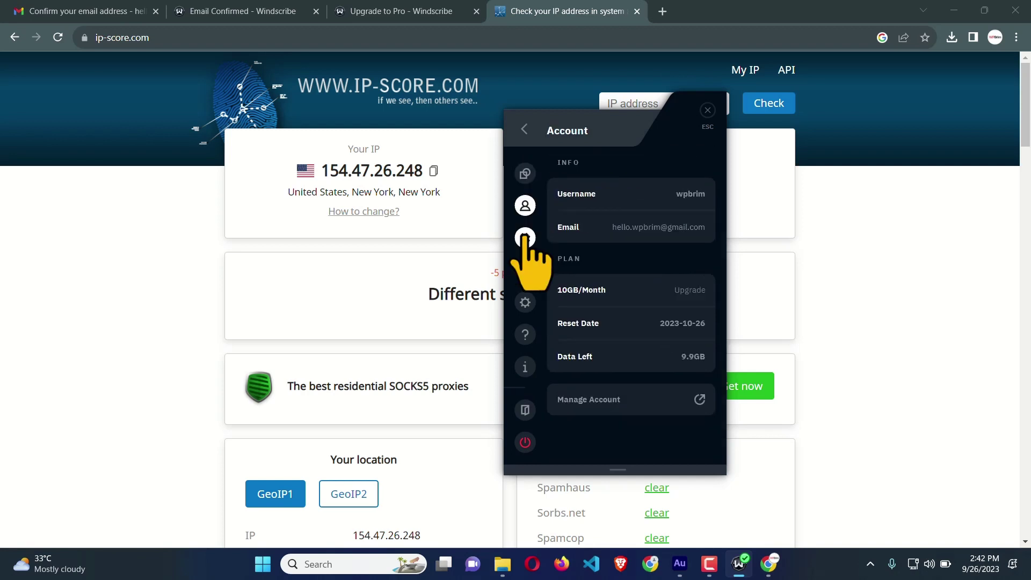
# Turn on Split Tunneling in the Connection preferences with Exclusive mode, and view its Apps list without adding an application.
pyautogui.click(527, 238)
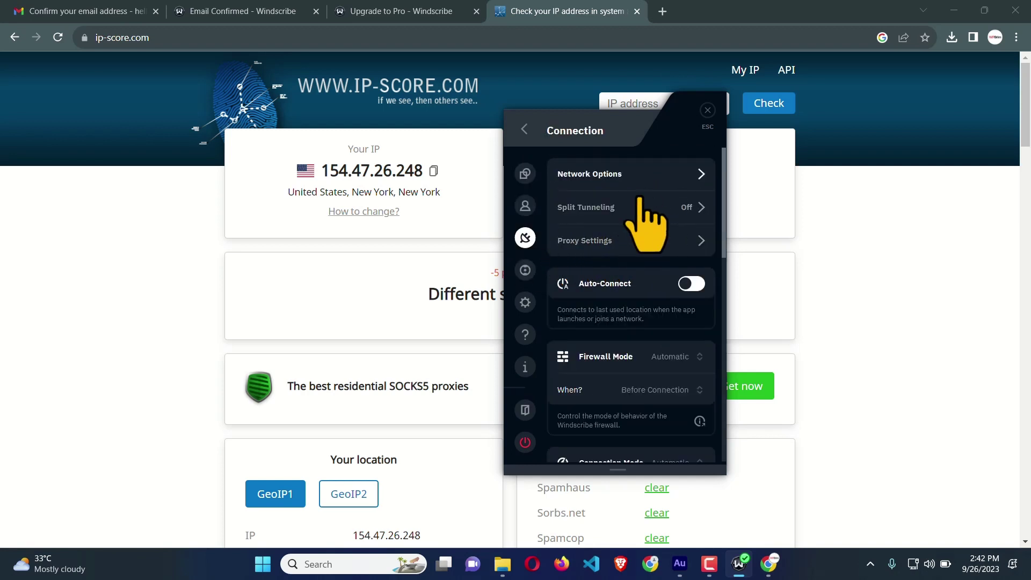
pyautogui.click(610, 210)
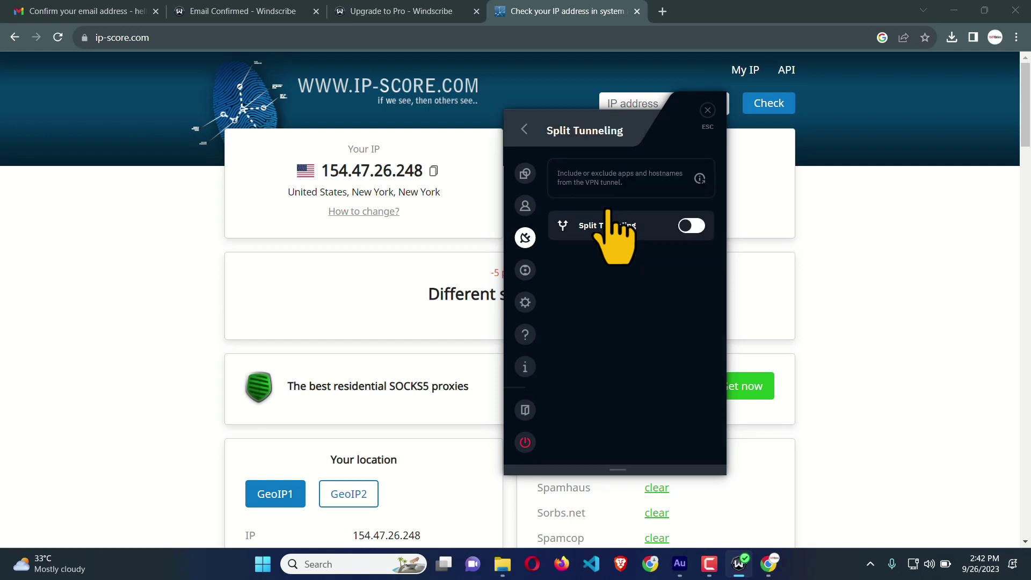
pyautogui.click(690, 227)
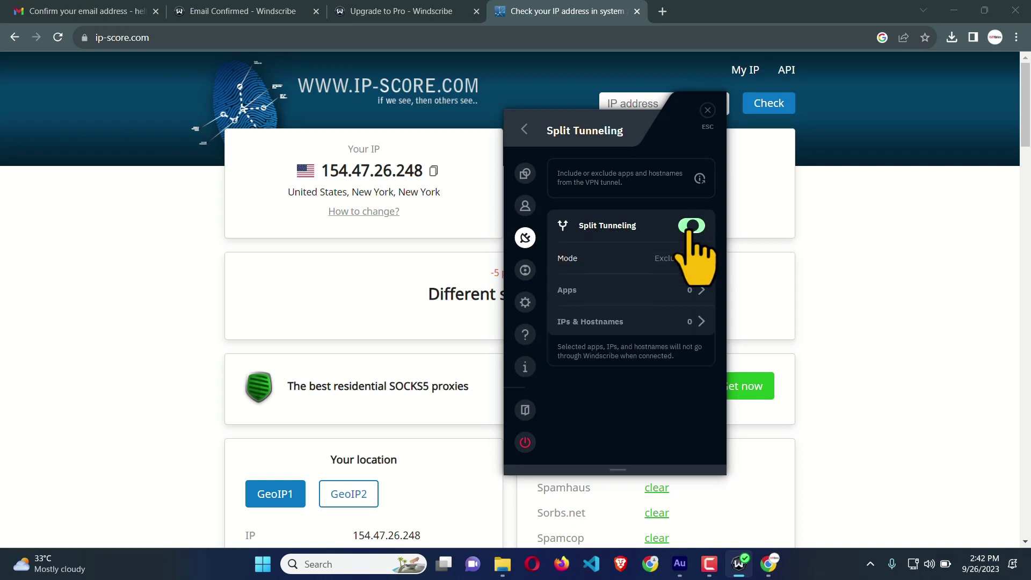
pyautogui.click(676, 260)
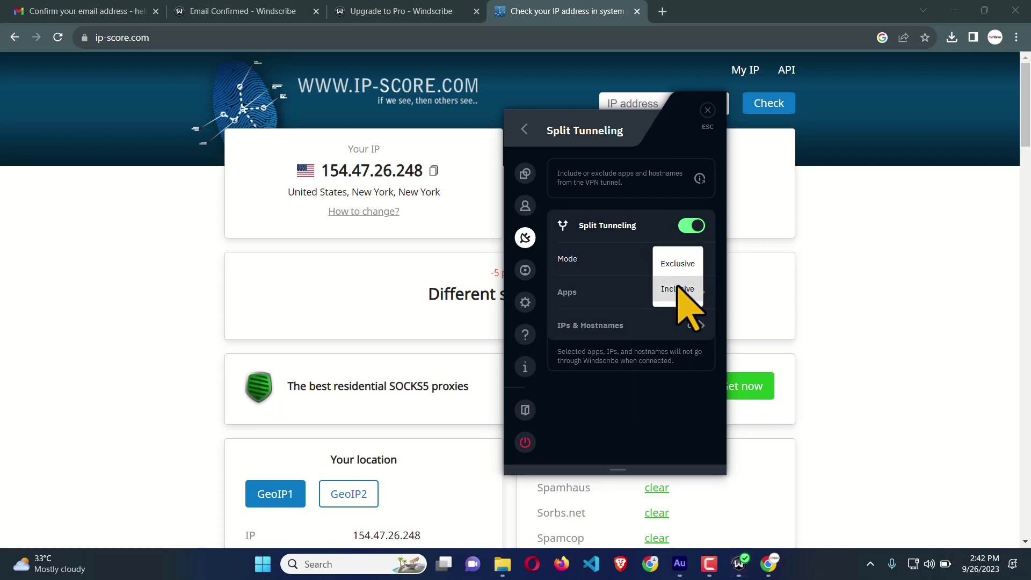
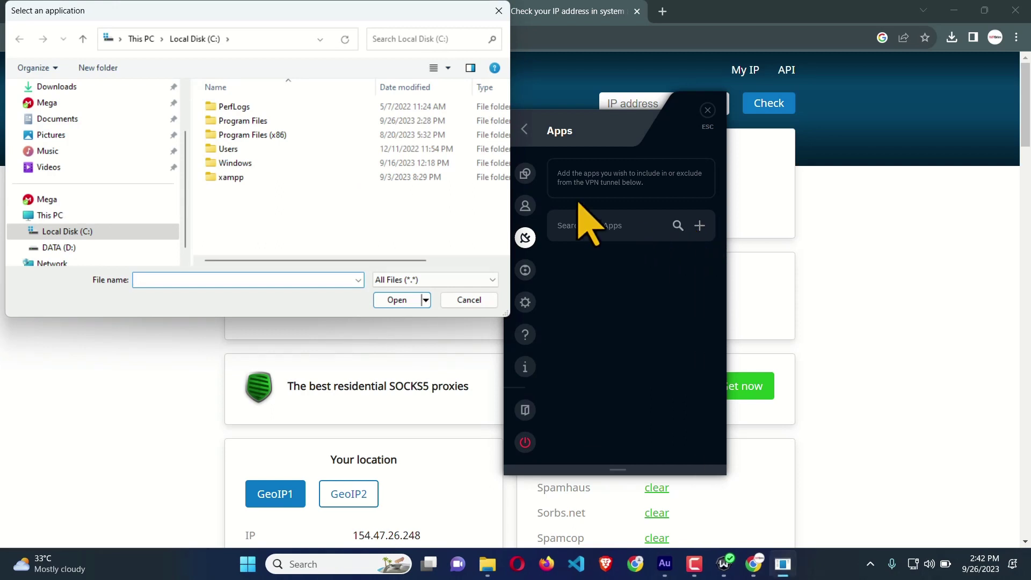
pyautogui.click(499, 11)
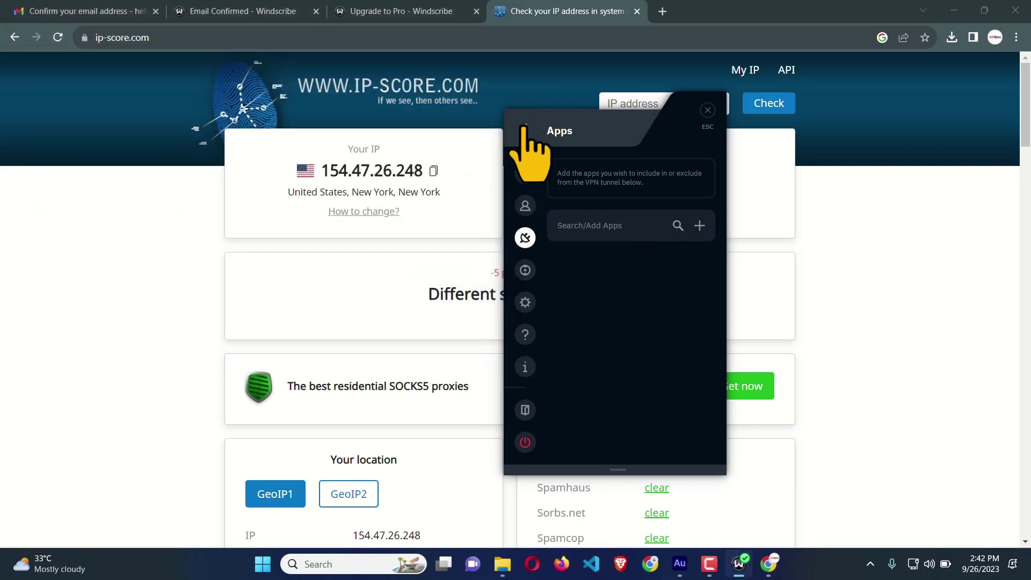
pyautogui.click(525, 129)
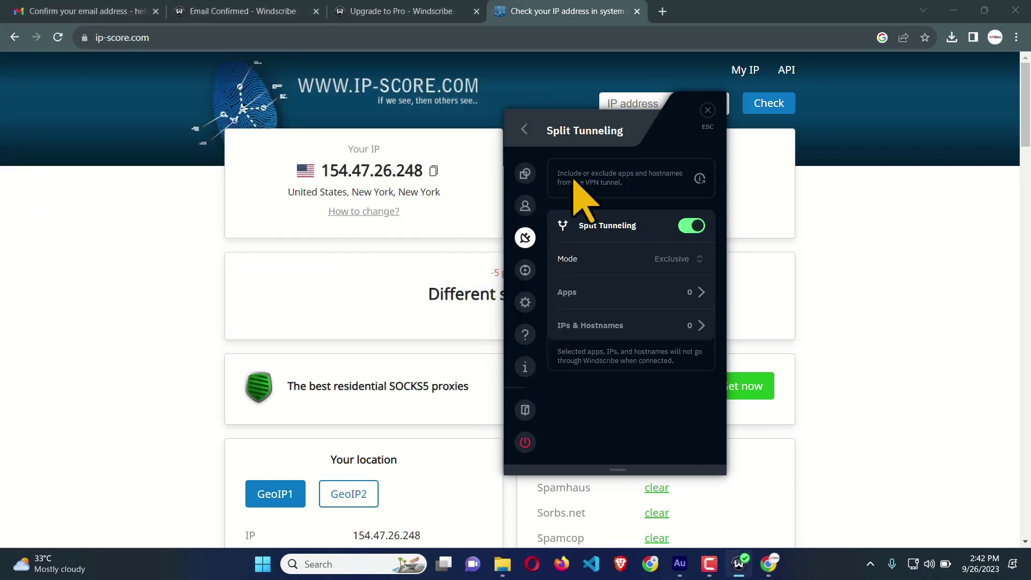
pyautogui.click(525, 129)
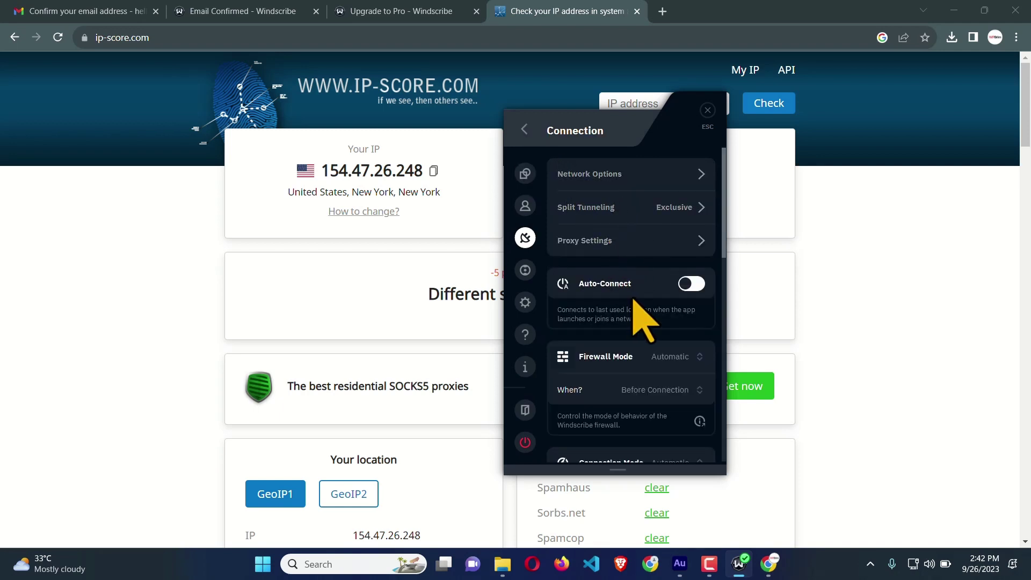
# Set the Firewall Mode to Always On in the Connection preferences.
pyautogui.scroll(-3, 634, 294)
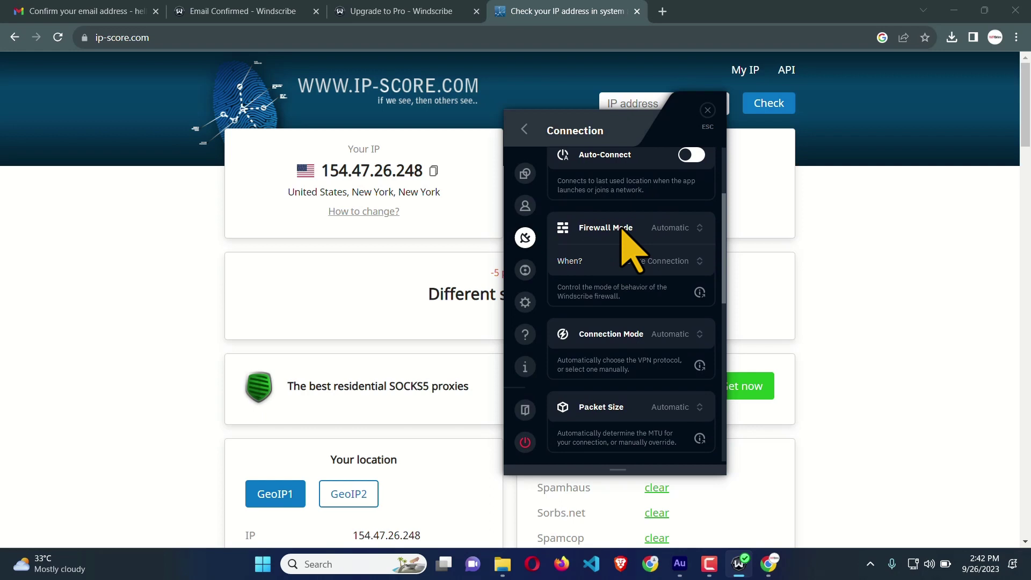
pyautogui.click(673, 230)
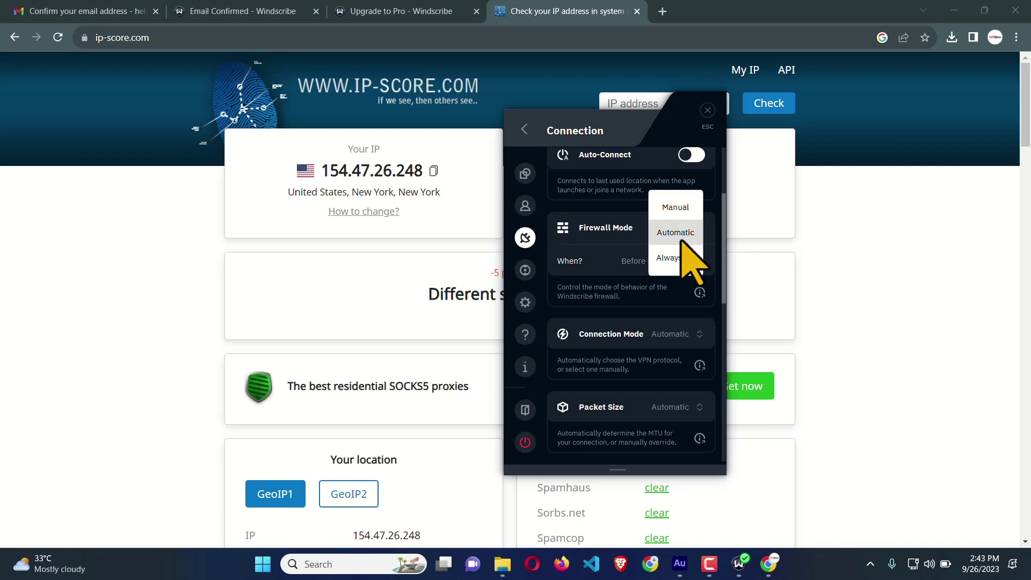
pyautogui.click(676, 258)
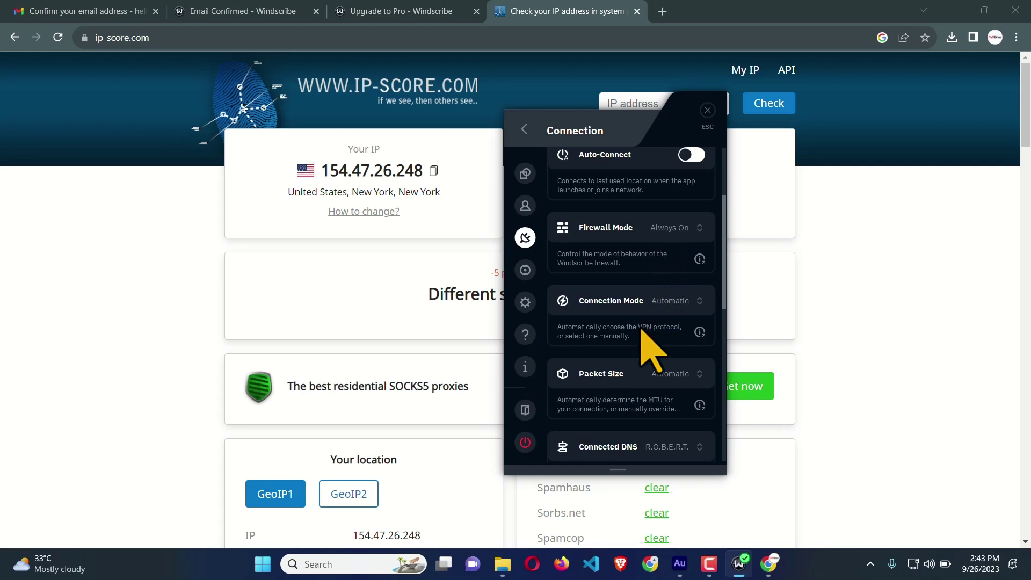
# Review the remaining Connection settings and the R.O.B.E.R.T., Advanced Options, Help and About pages, and move the main window nearer the screen's centre.
pyautogui.scroll(-5, 652, 349)
pyautogui.scroll(-3, 632, 283)
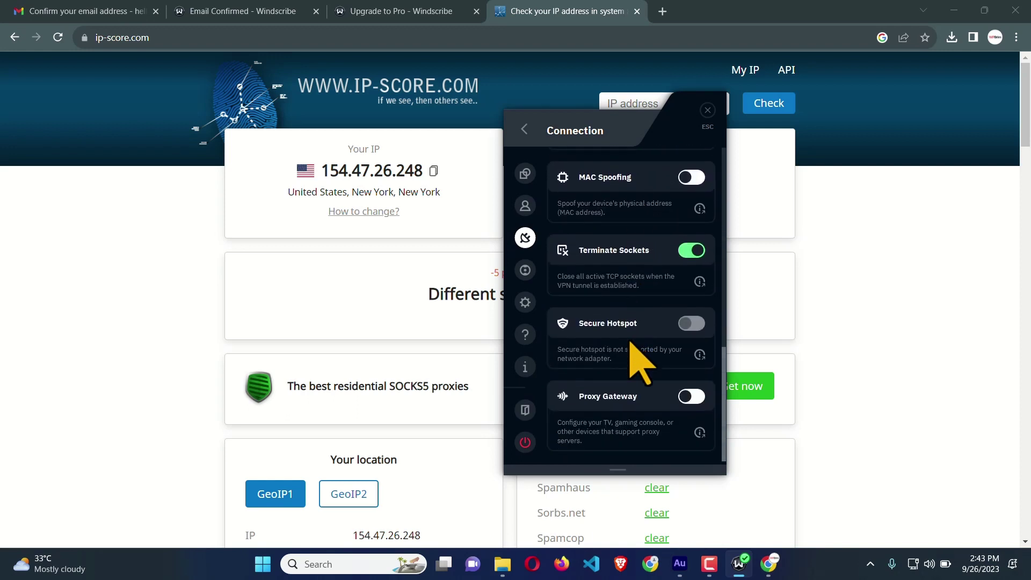
pyautogui.scroll(8, 631, 344)
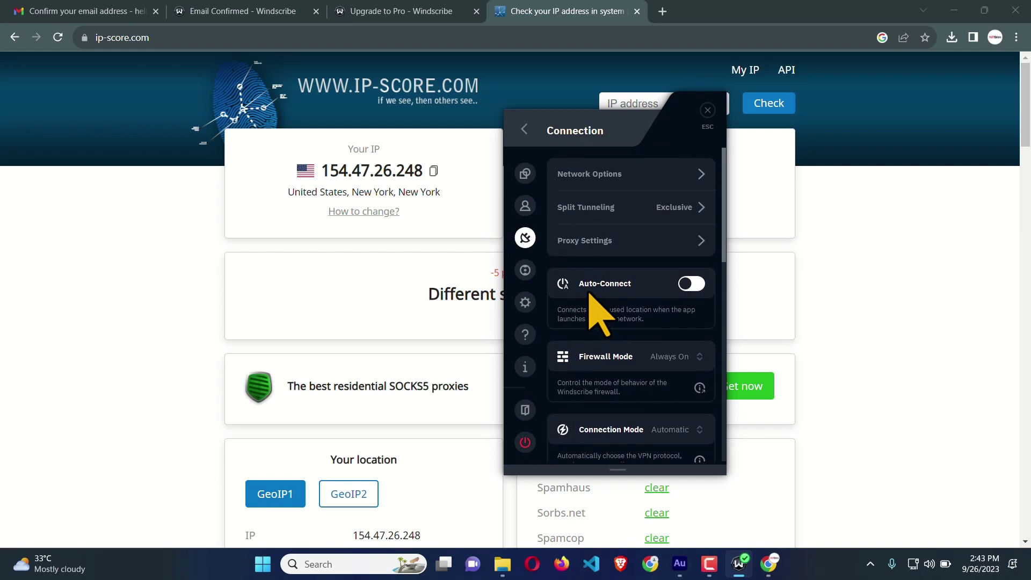
pyautogui.click(526, 271)
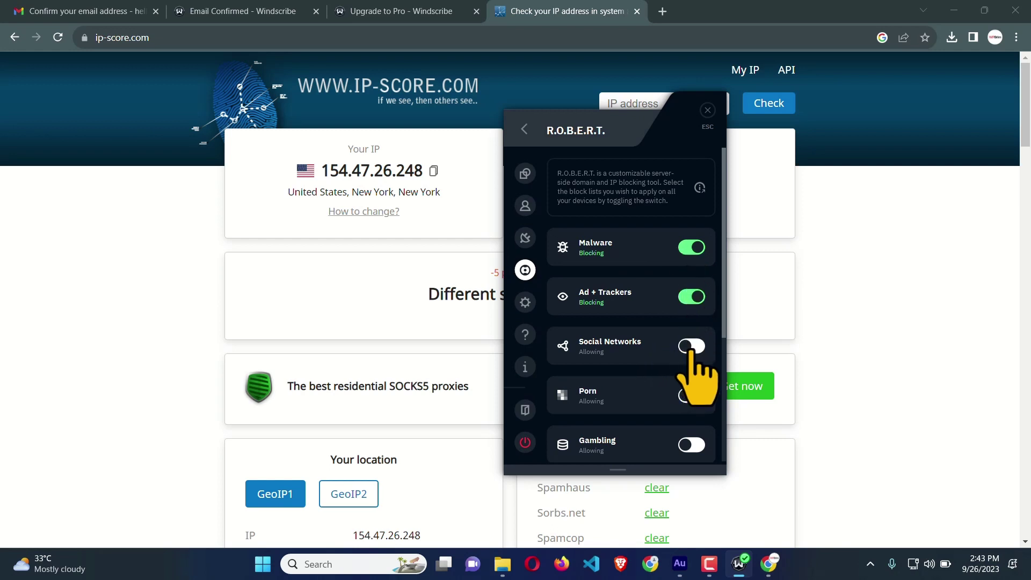
pyautogui.click(526, 302)
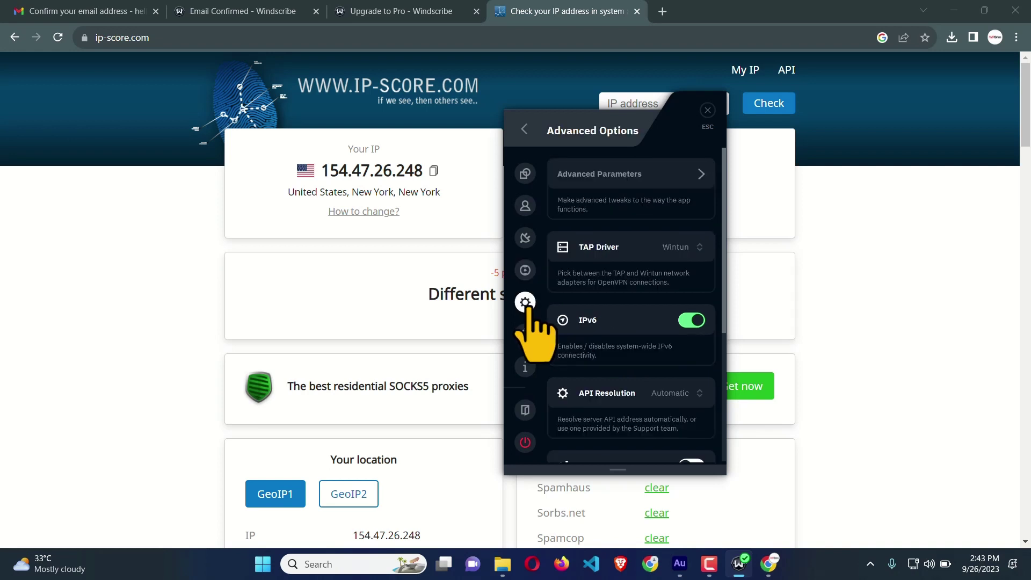
pyautogui.scroll(-3, 559, 260)
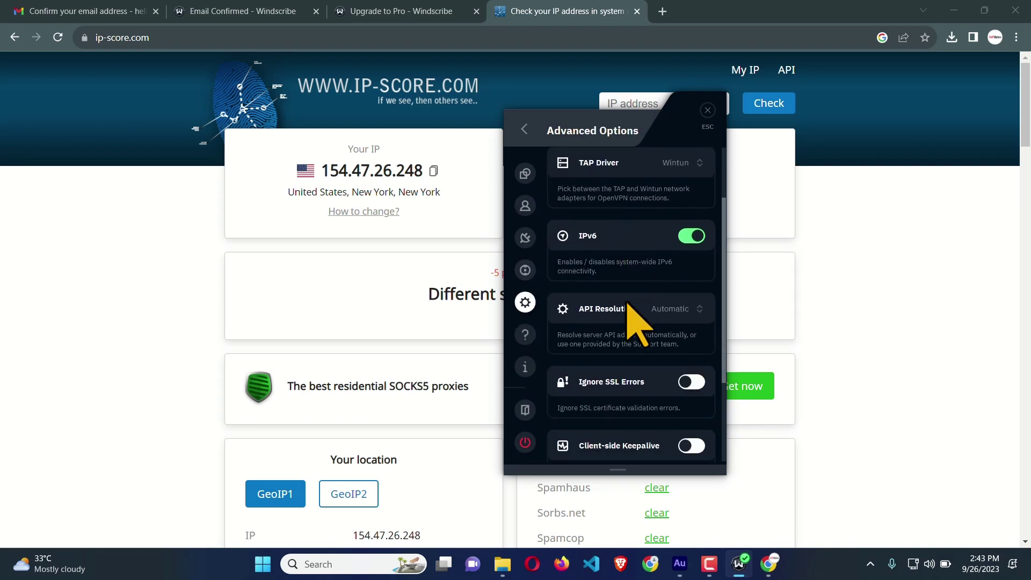
pyautogui.scroll(-2, 639, 322)
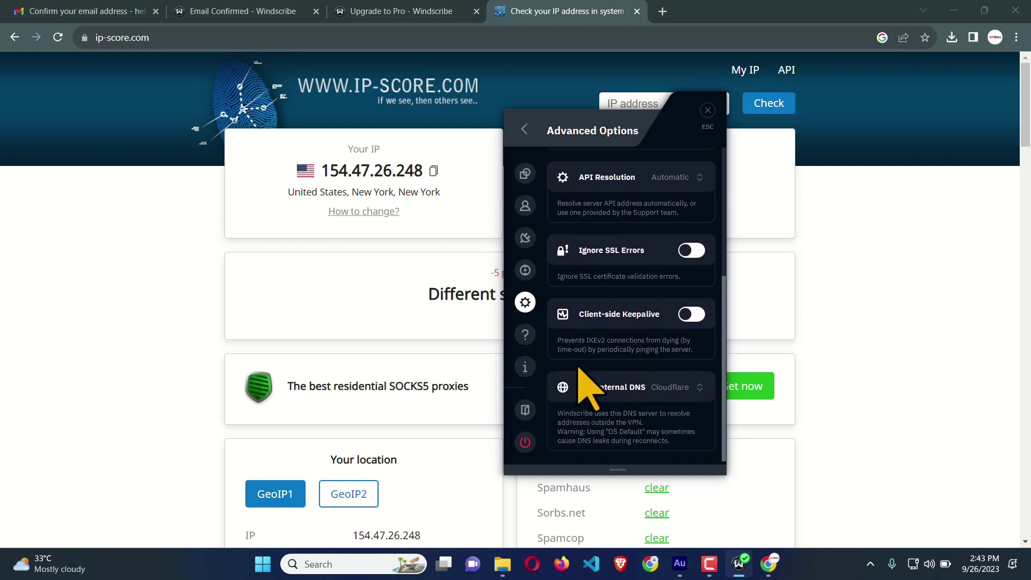
pyautogui.click(526, 337)
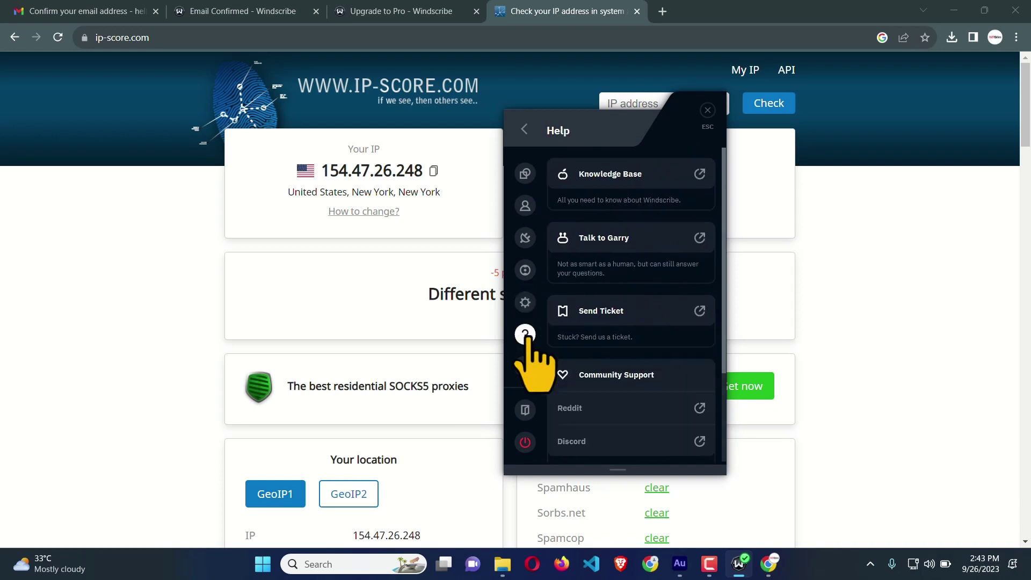
pyautogui.click(526, 367)
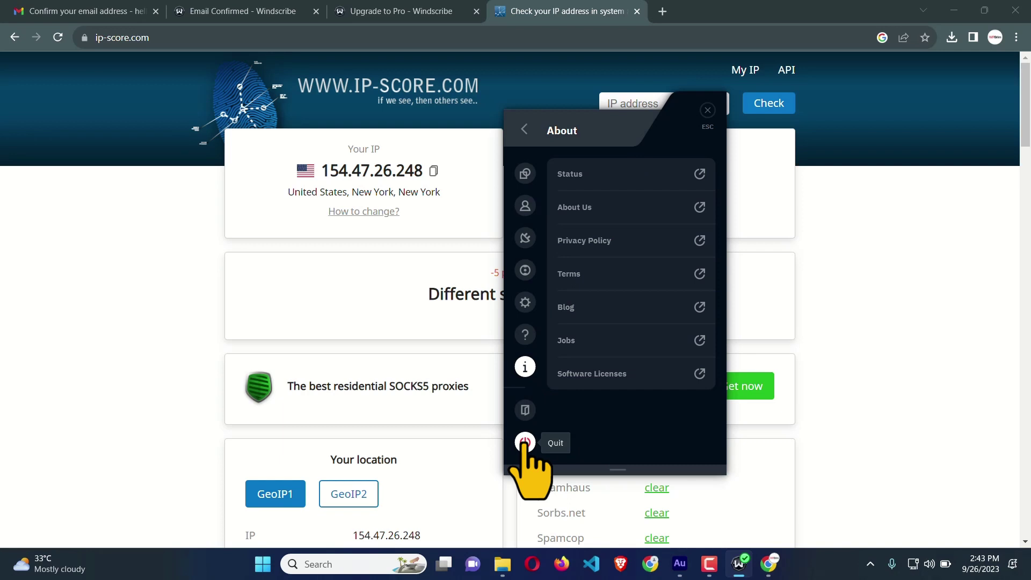
pyautogui.click(524, 131)
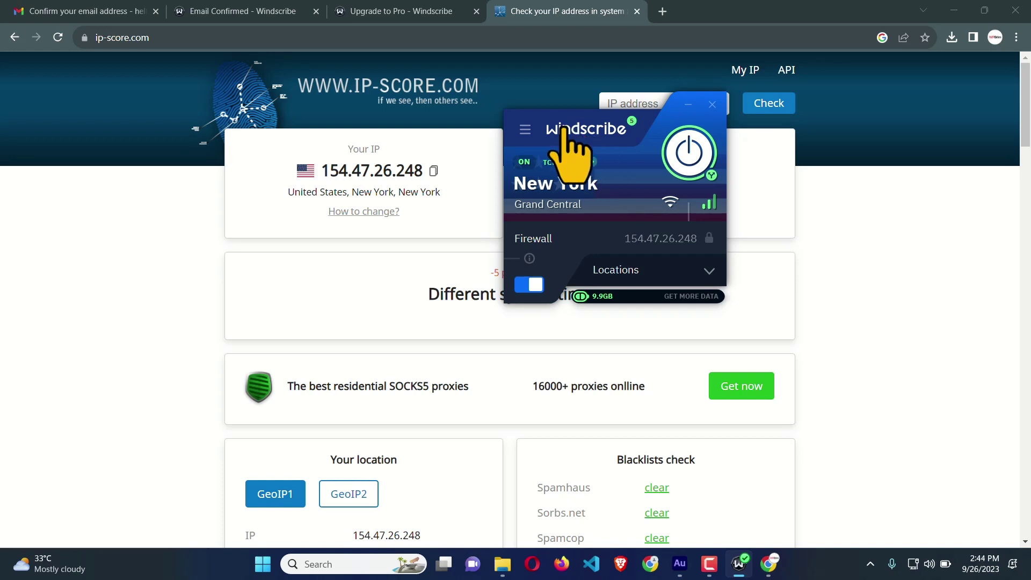
pyautogui.moveTo(542, 129); pyautogui.dragTo(400, 217)
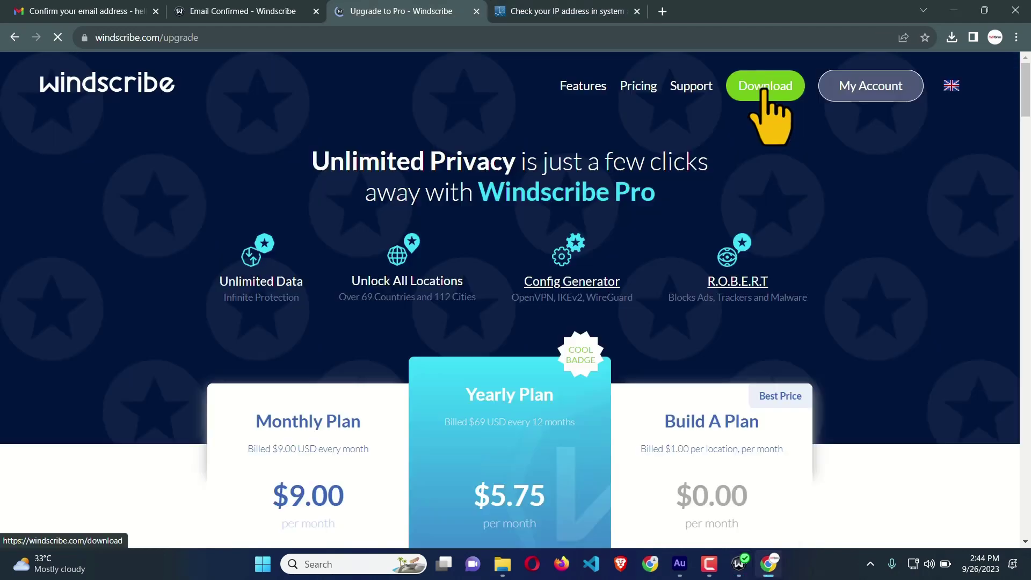
# Switch to the Windscribe website in Chrome, open its download page and look through the available versions.
pyautogui.click(765, 92)
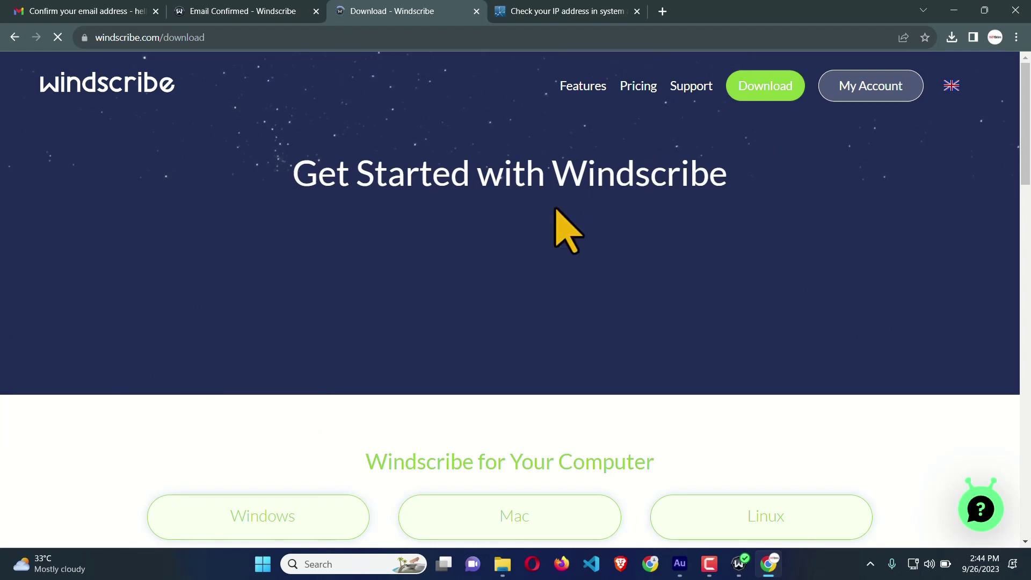
pyautogui.scroll(-4, 555, 211)
pyautogui.scroll(5, 554, 231)
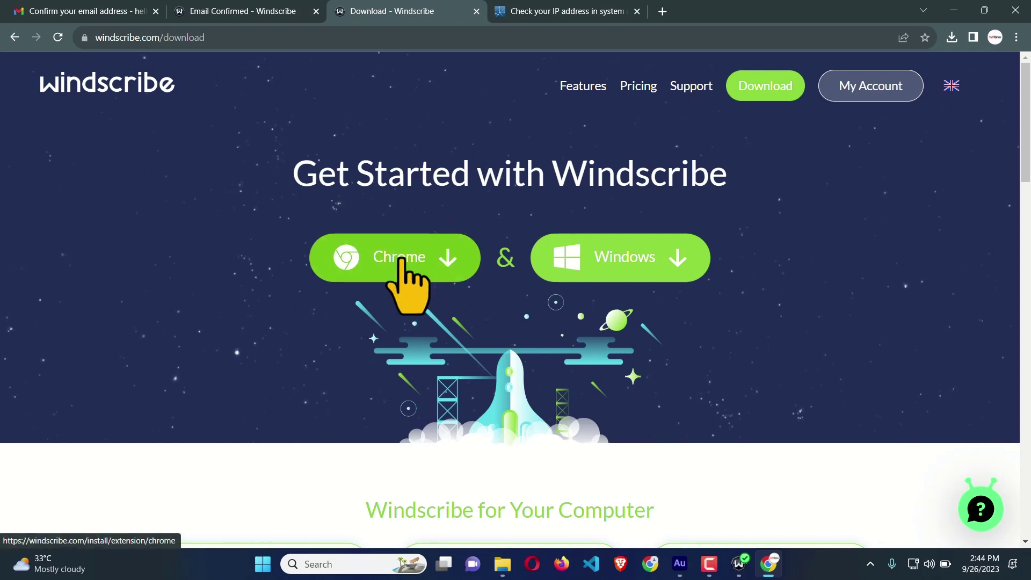
# Switch to the Windscribe desktop app and quit it, confirming the exit.
pyautogui.click(739, 564)
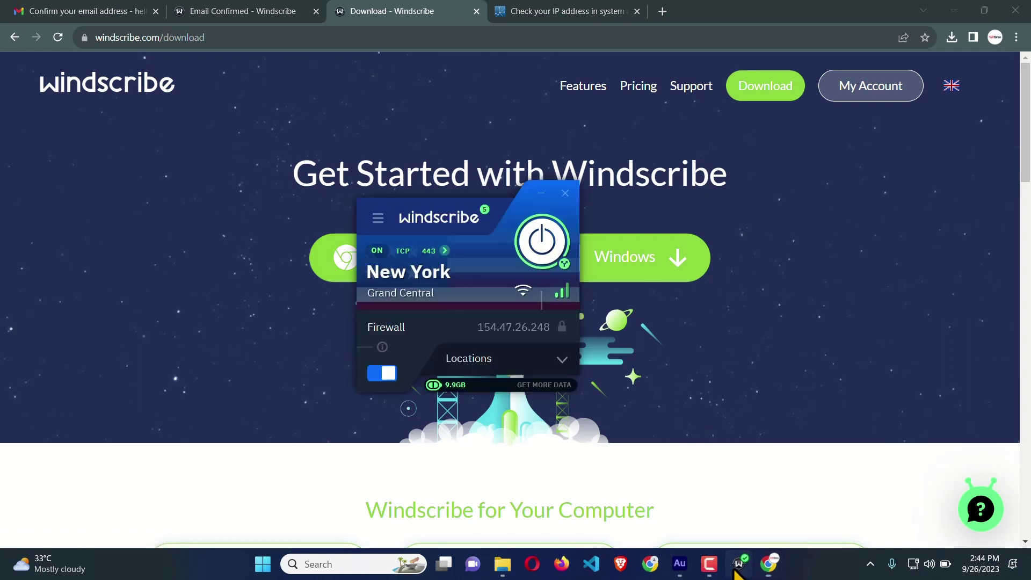
pyautogui.click(379, 218)
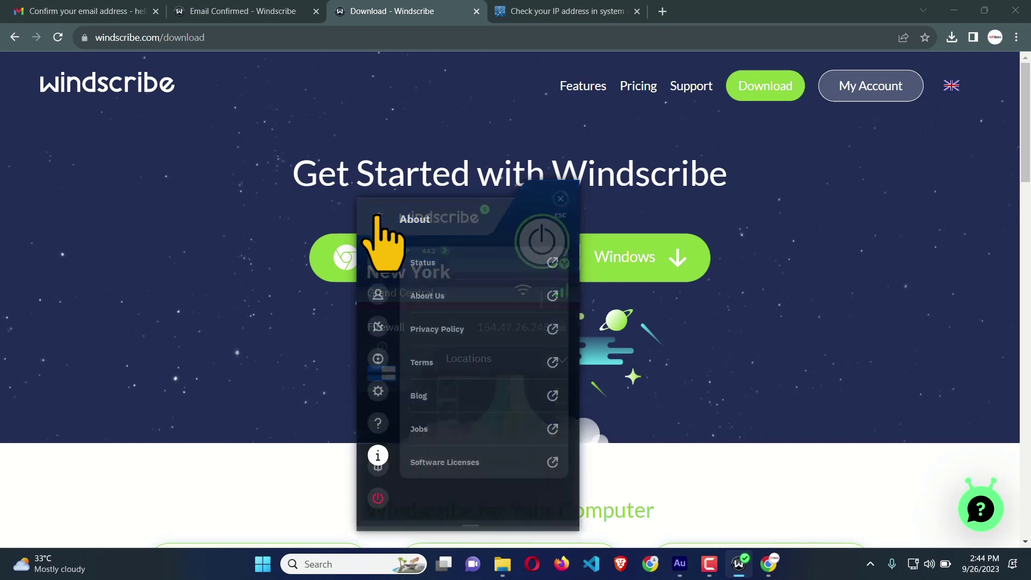
pyautogui.click(379, 499)
pyautogui.click(468, 274)
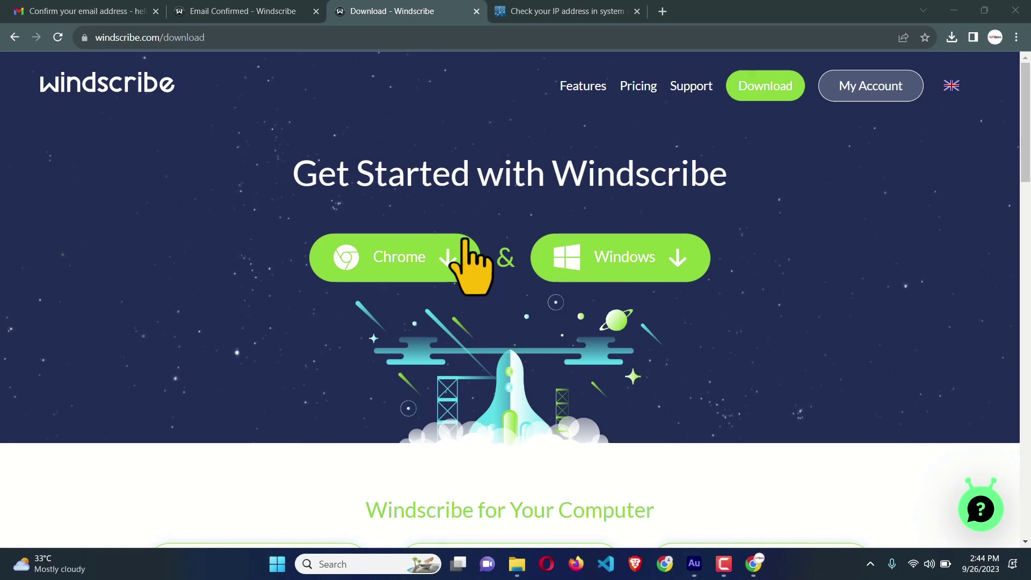
# Add the Windscribe - Free Proxy and Ad Blocker extension to Chrome from the Chrome Web Store and dismiss the installation notice.
pyautogui.click(412, 276)
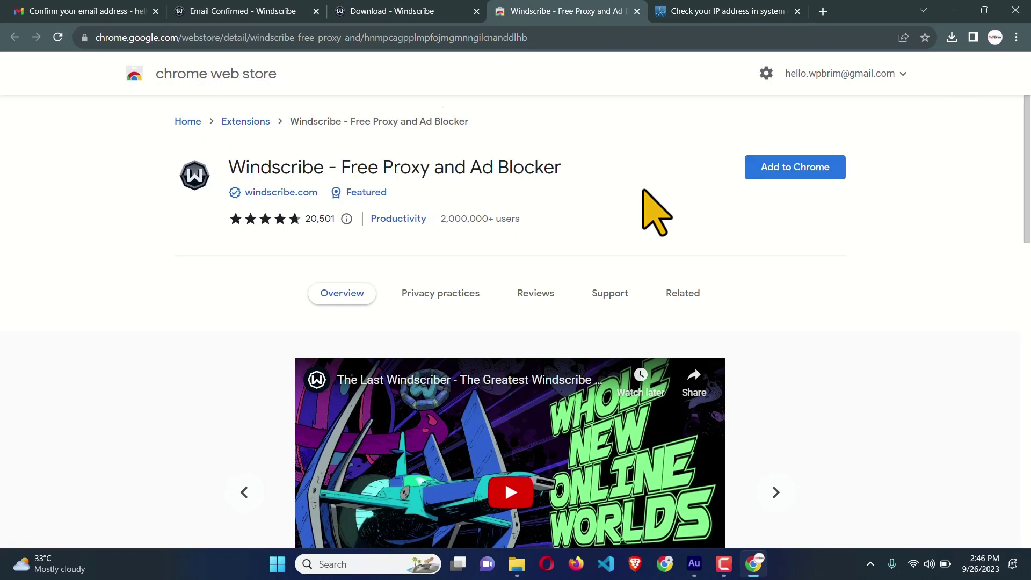
pyautogui.click(787, 168)
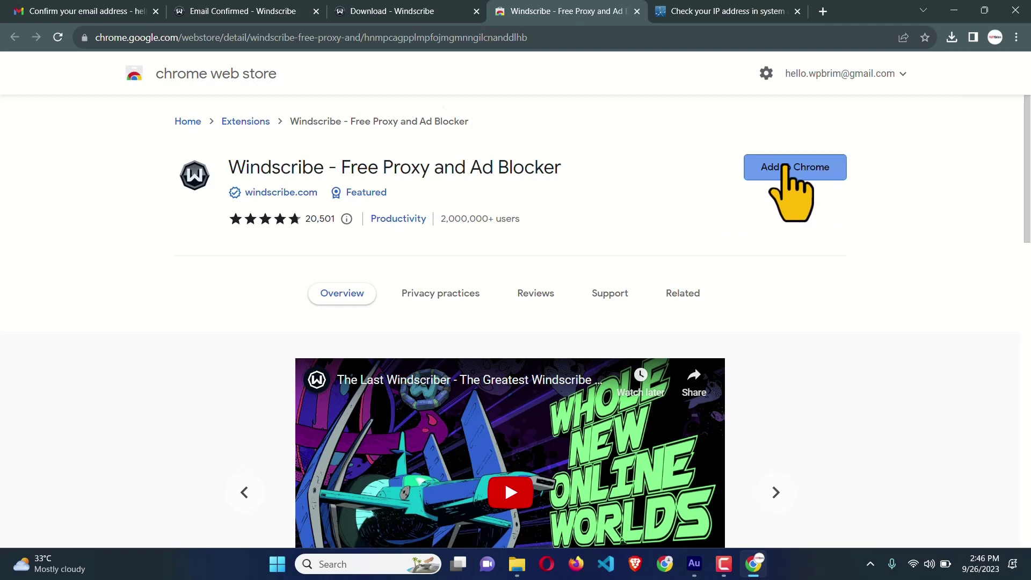
pyautogui.click(532, 205)
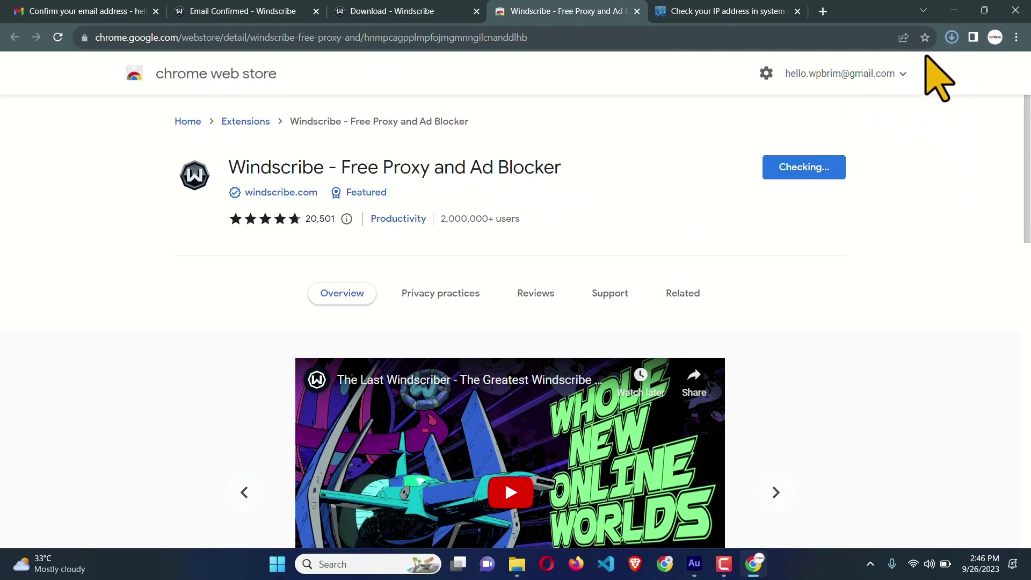
pyautogui.click(951, 38)
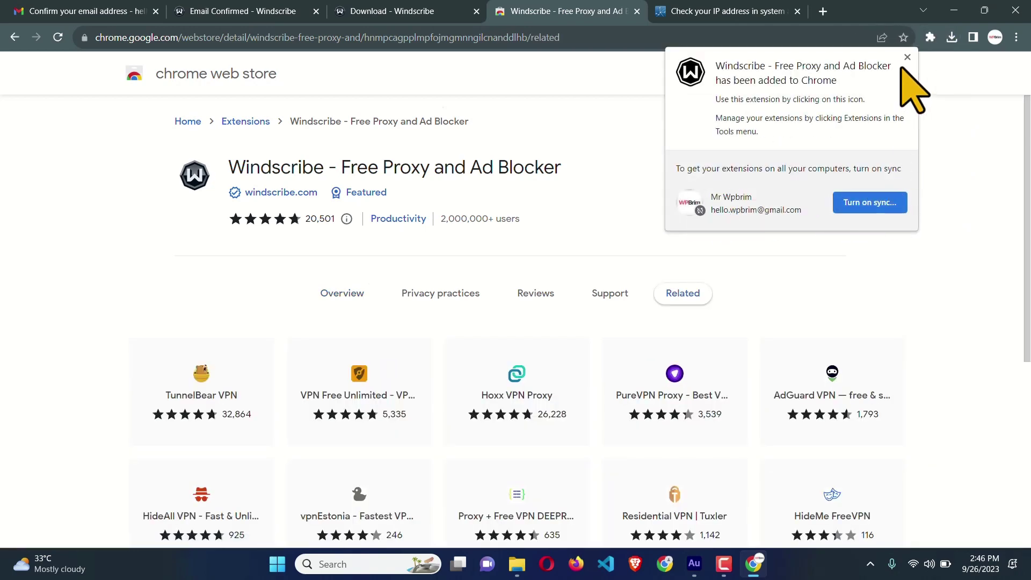
pyautogui.click(907, 56)
# Pin the Windscribe extension in Chrome and close the Chrome Web Store page.
pyautogui.click(931, 37)
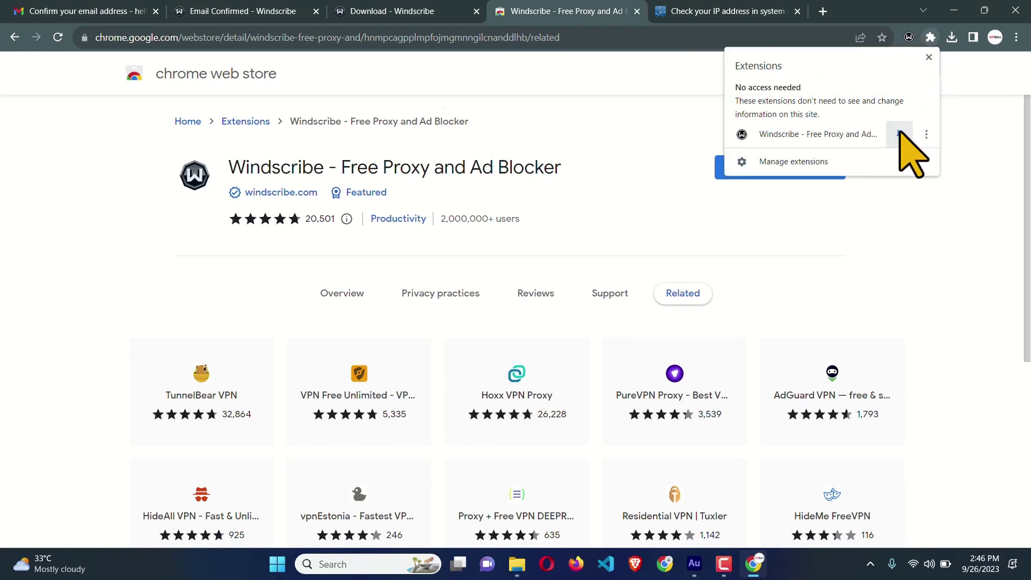
pyautogui.click(949, 234)
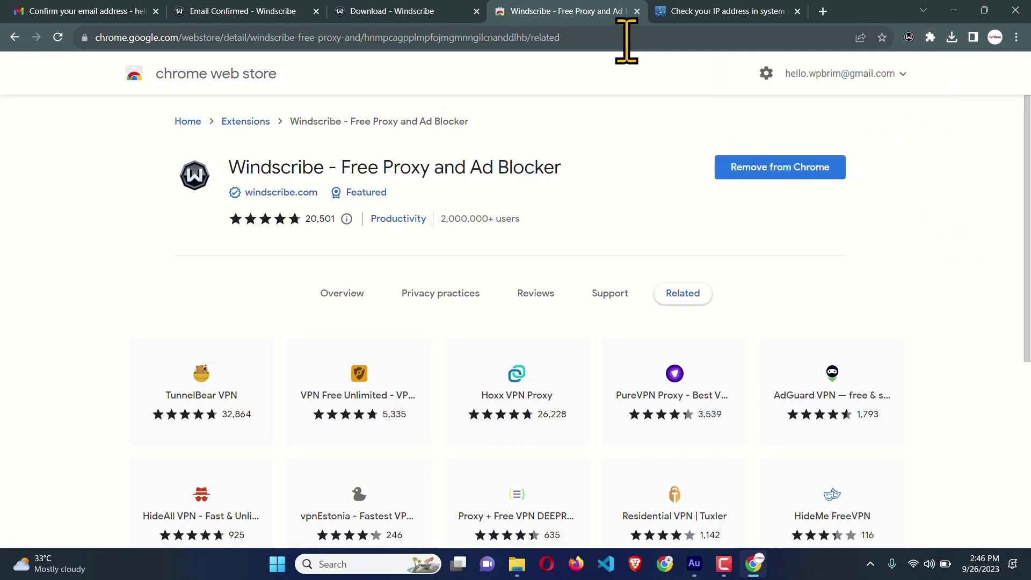
pyautogui.click(637, 11)
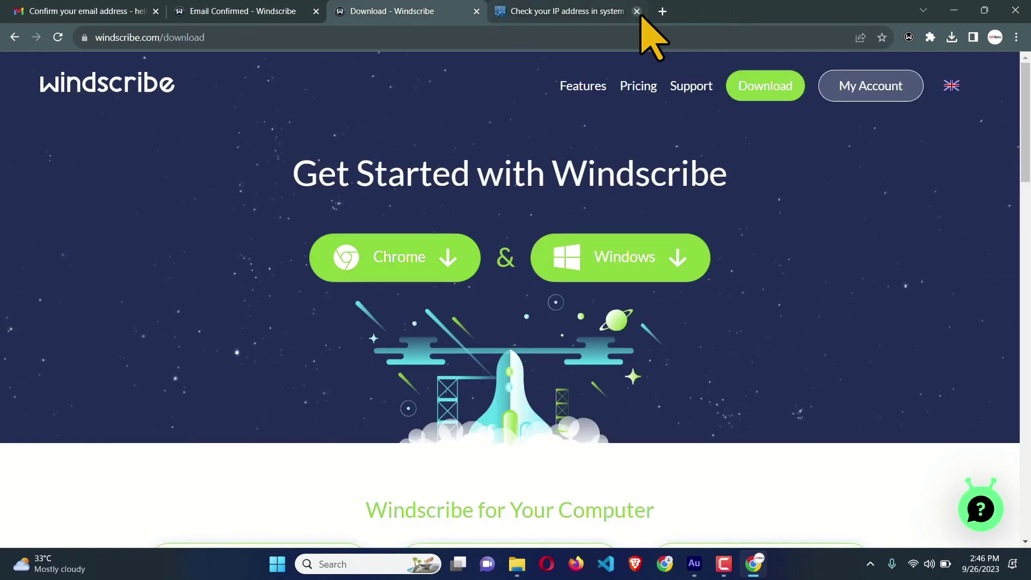
# Log in to the Windscribe Chrome extension with the account username and password, and skip the tutorial.
pyautogui.click(908, 35)
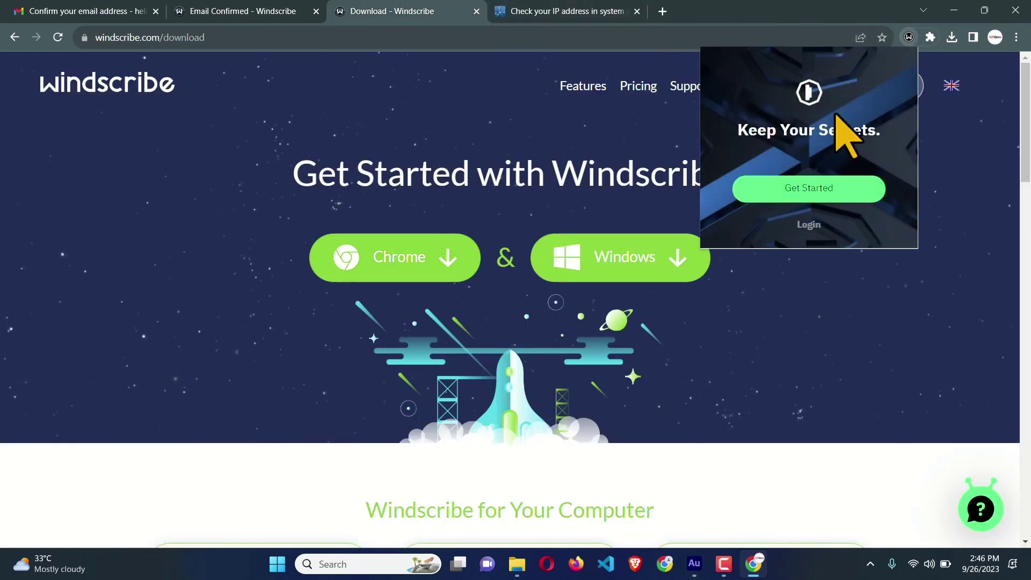
pyautogui.click(810, 232)
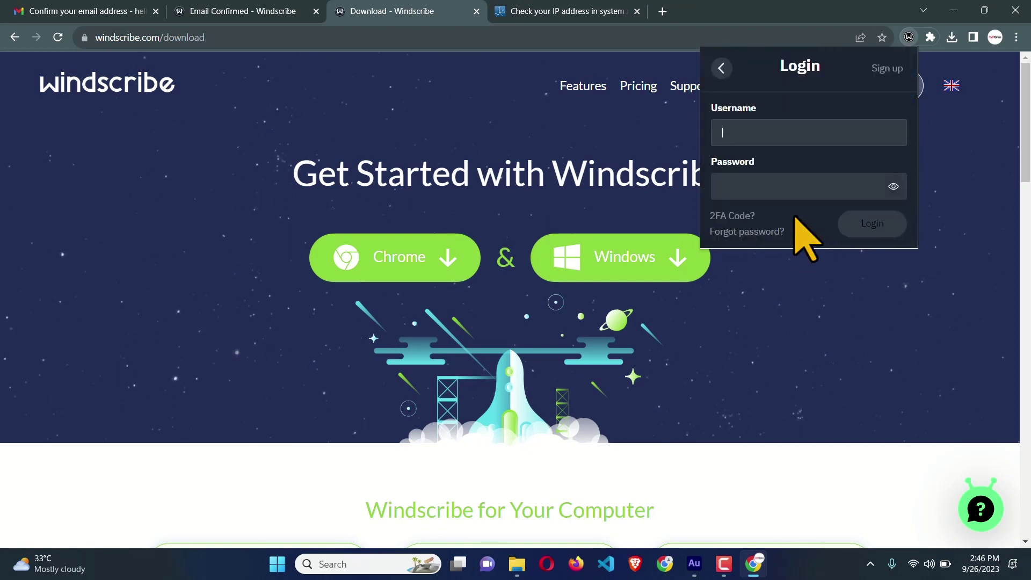
pyautogui.click(753, 137)
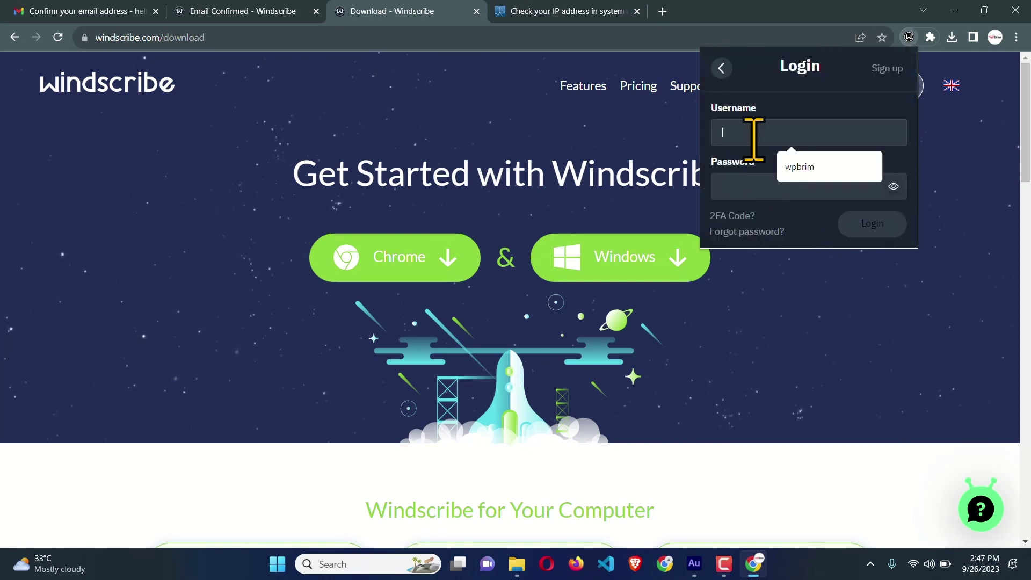
pyautogui.click(792, 167)
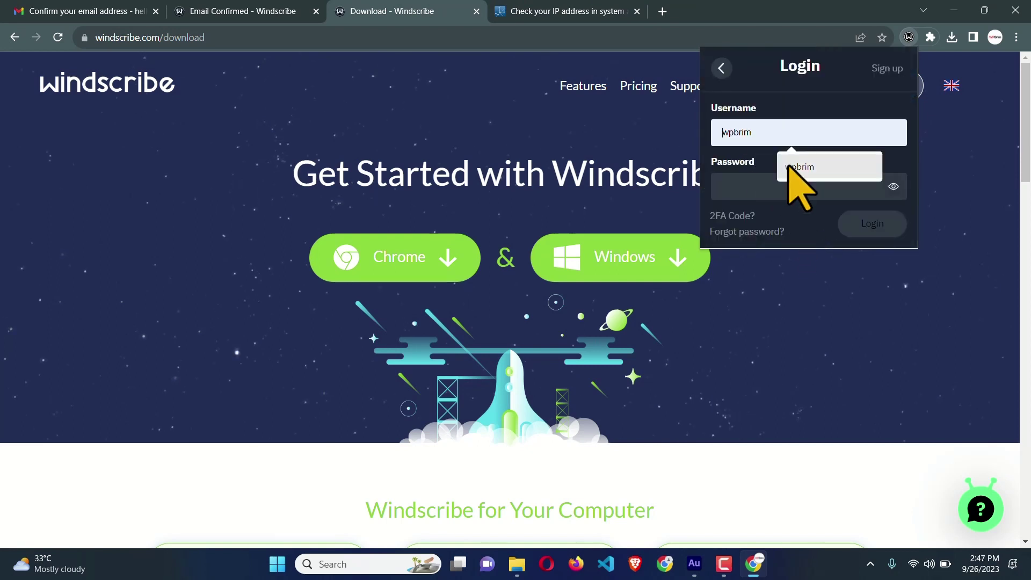
pyautogui.click(751, 194)
pyautogui.write('••••••')
pyautogui.click(859, 224)
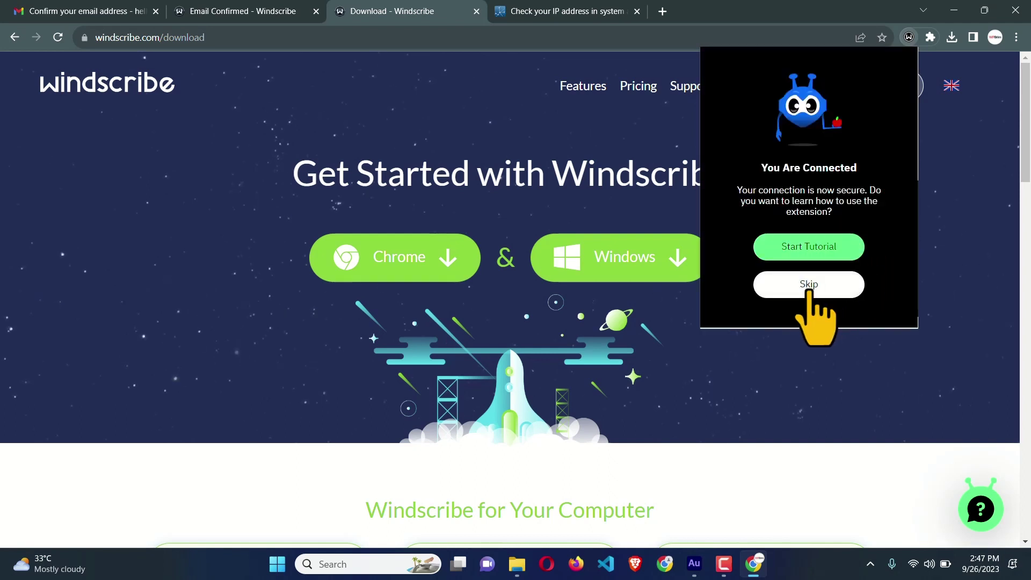
pyautogui.click(809, 291)
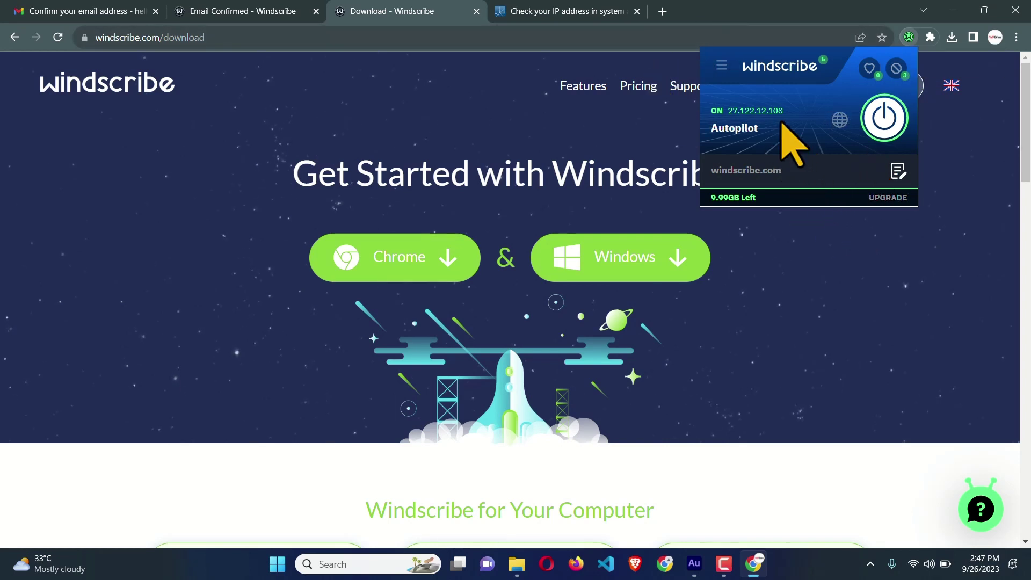
# Connect the extension to the Paris Jardin location in France and reload the ip-score.com page to check the IP address.
pyautogui.click(839, 120)
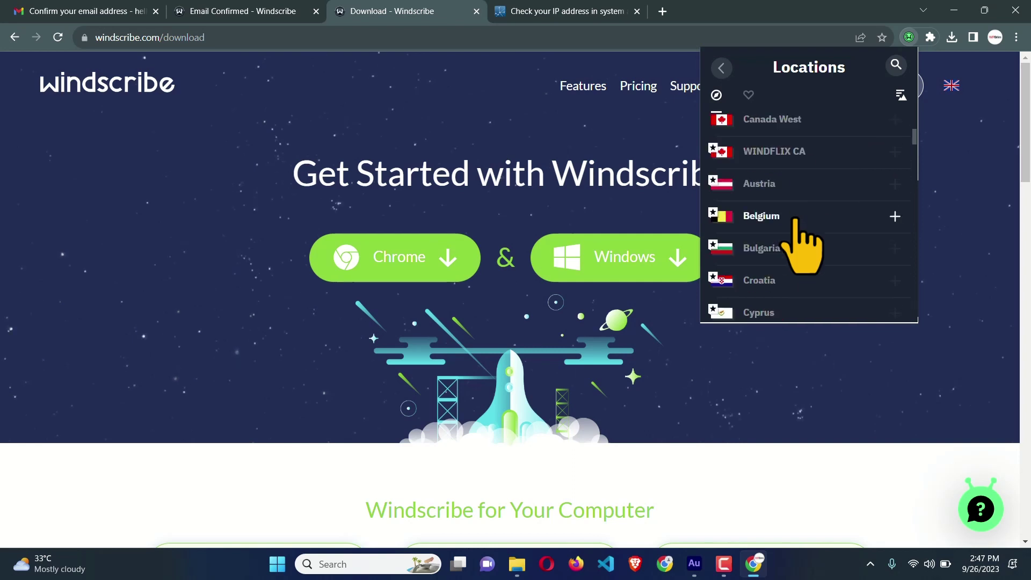
pyautogui.click(749, 95)
pyautogui.click(716, 96)
pyautogui.scroll(-8, 783, 224)
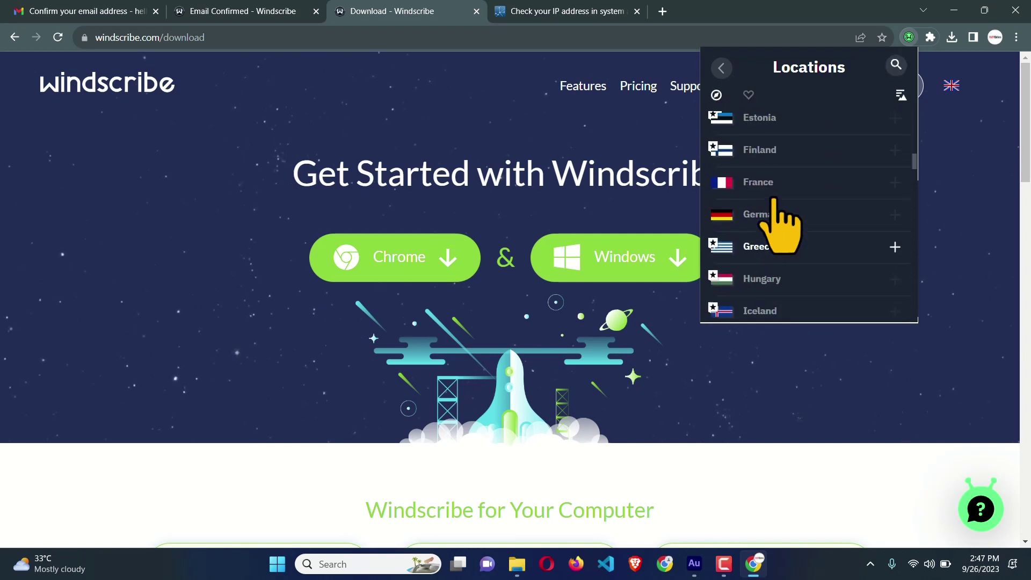
pyautogui.click(857, 212)
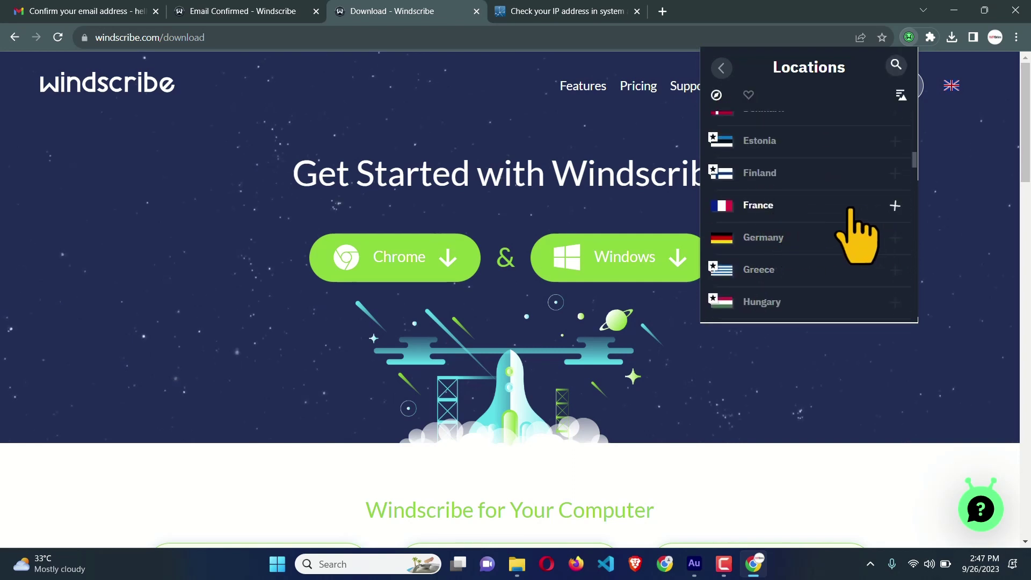
pyautogui.scroll(-1, 827, 225)
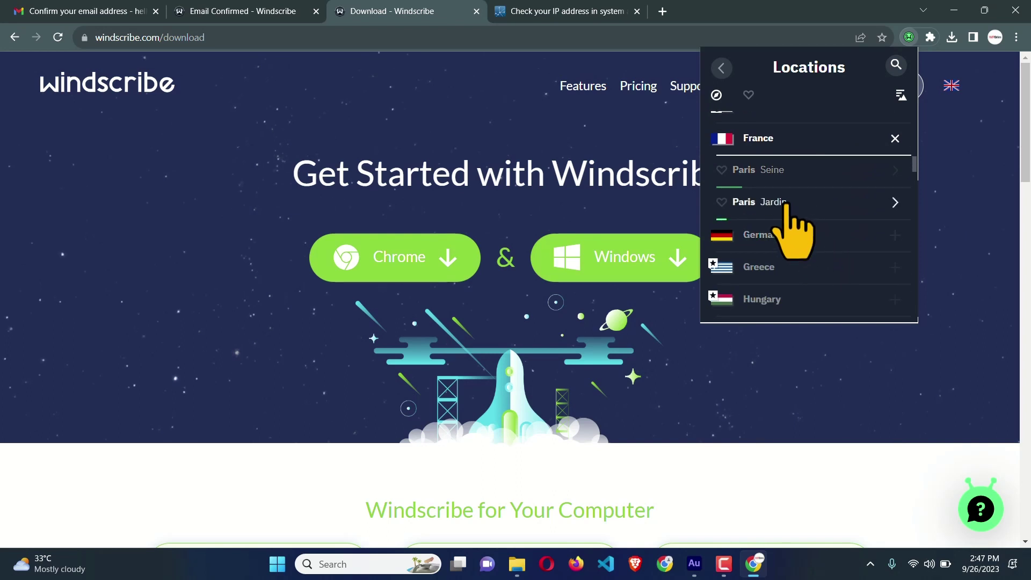
pyautogui.click(804, 206)
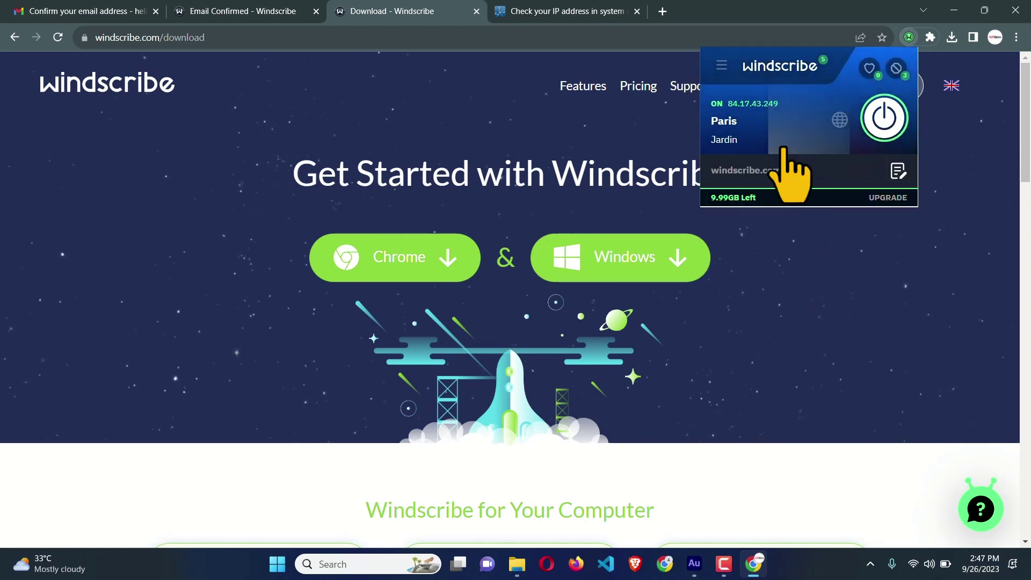
pyautogui.click(553, 12)
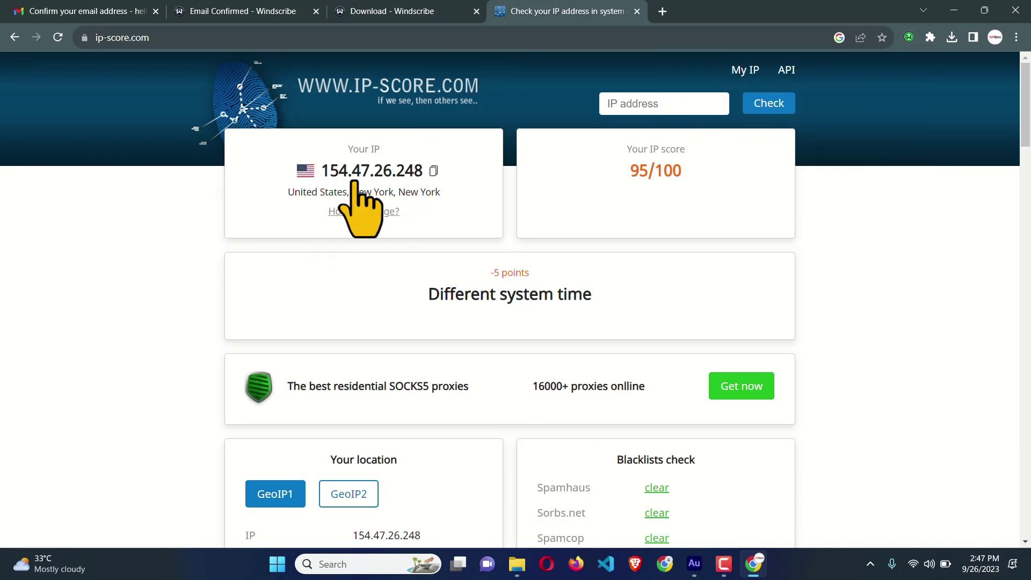
pyautogui.click(58, 37)
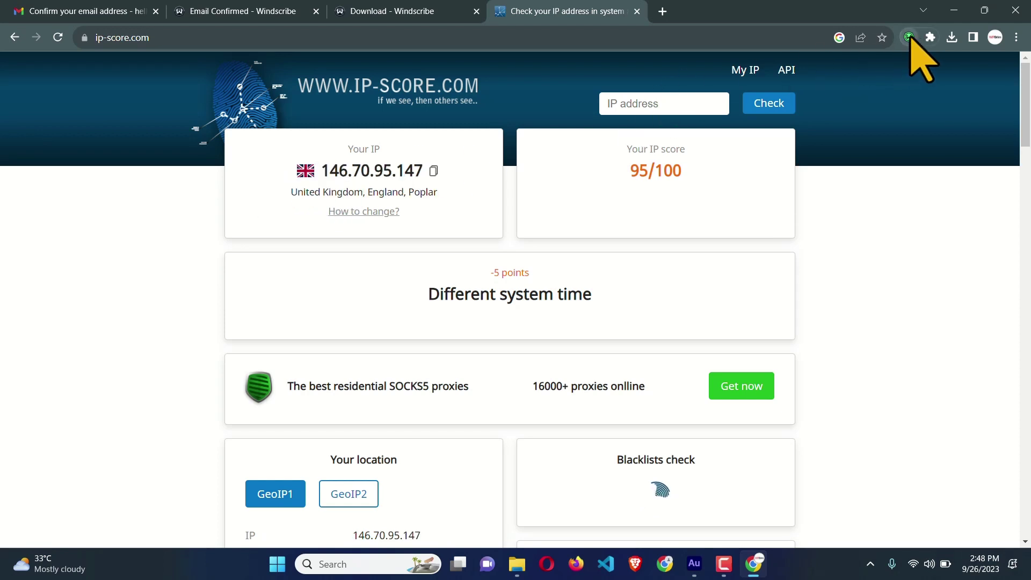
# Open the Windscribe extension's preferences and examine all of the General settings.
pyautogui.click(909, 37)
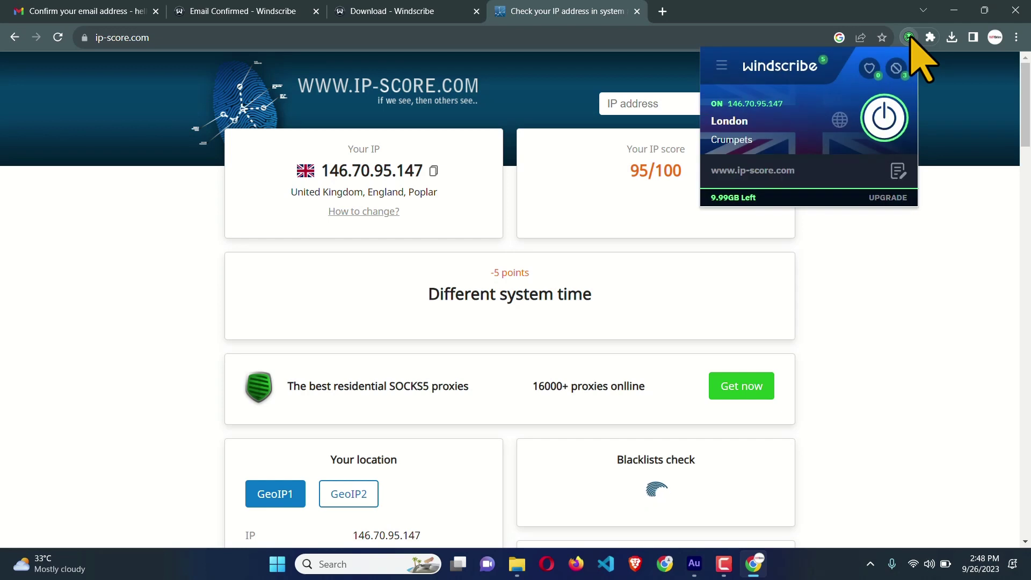
pyautogui.click(721, 65)
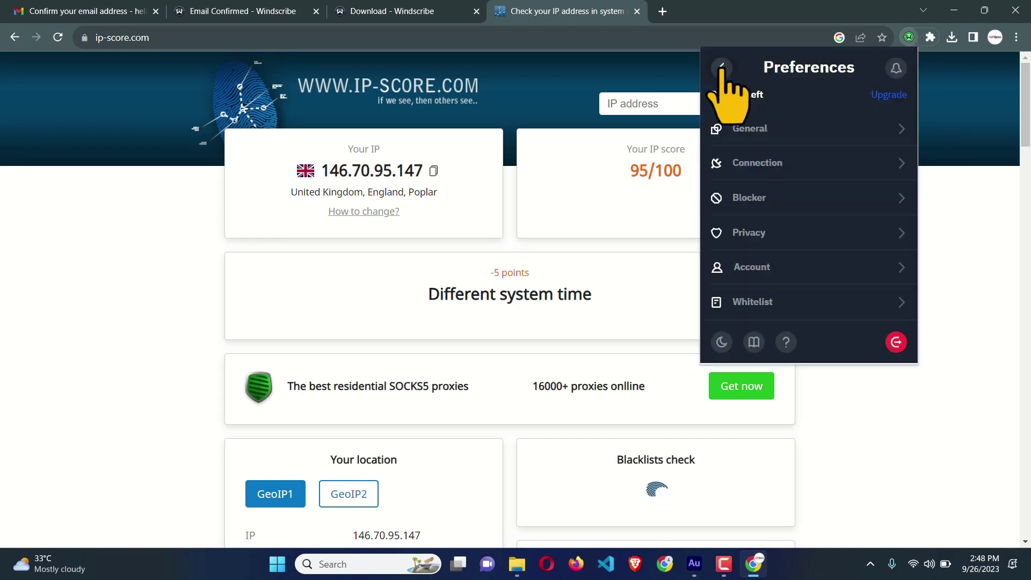
pyautogui.click(751, 129)
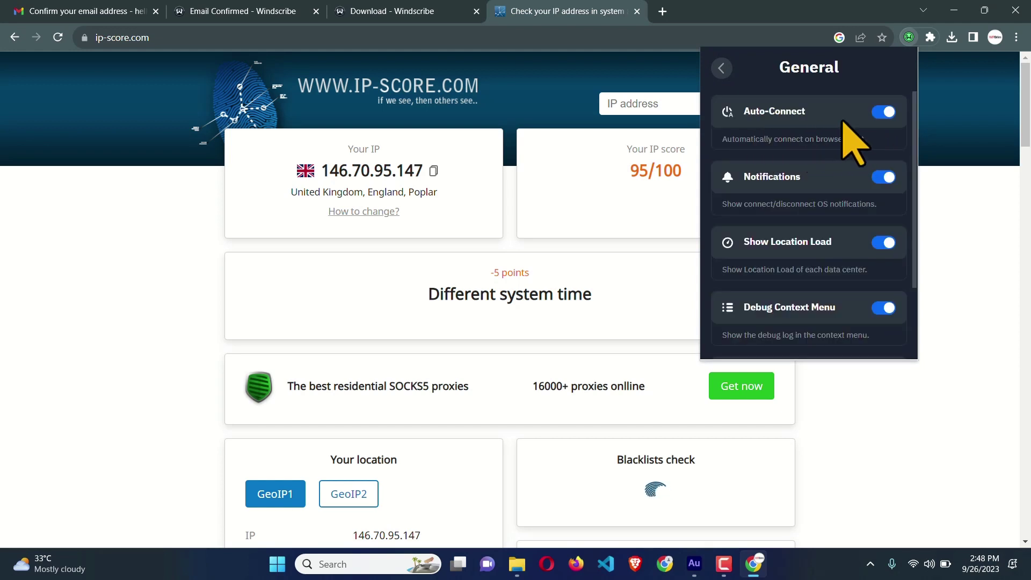
pyautogui.scroll(-2, 824, 257)
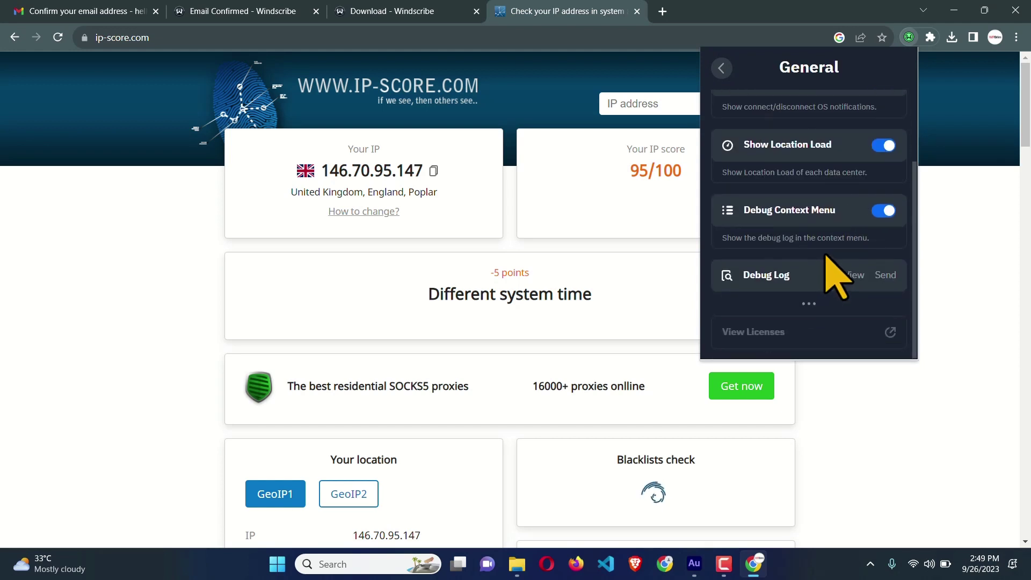
pyautogui.scroll(2, 838, 277)
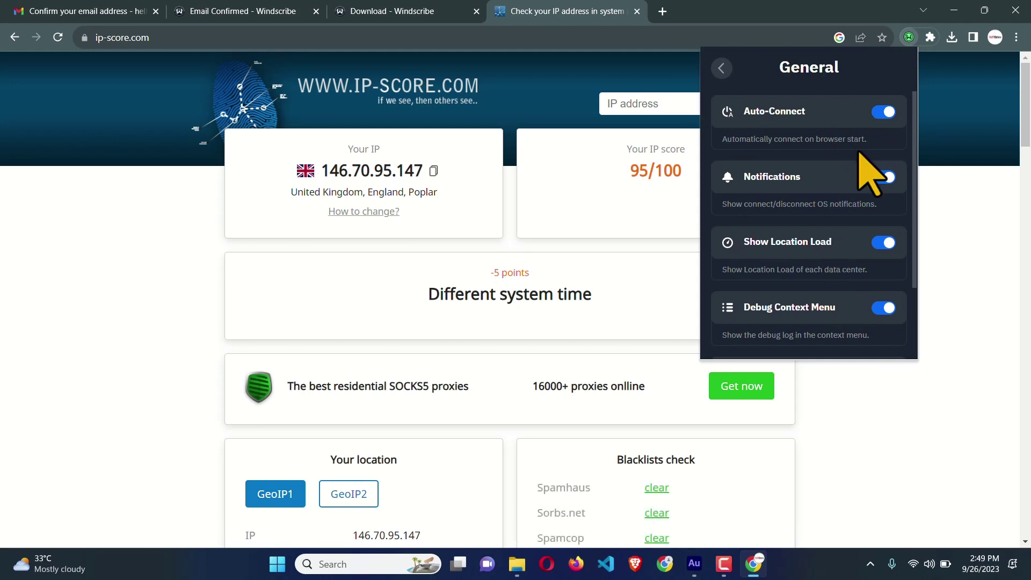
pyautogui.scroll(-2, 868, 162)
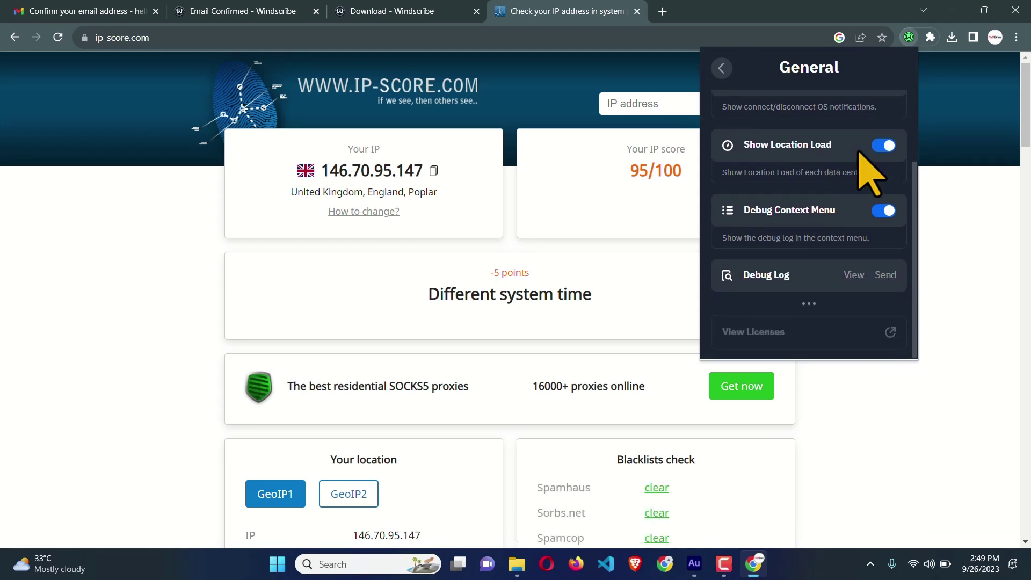
pyautogui.scroll(2, 870, 171)
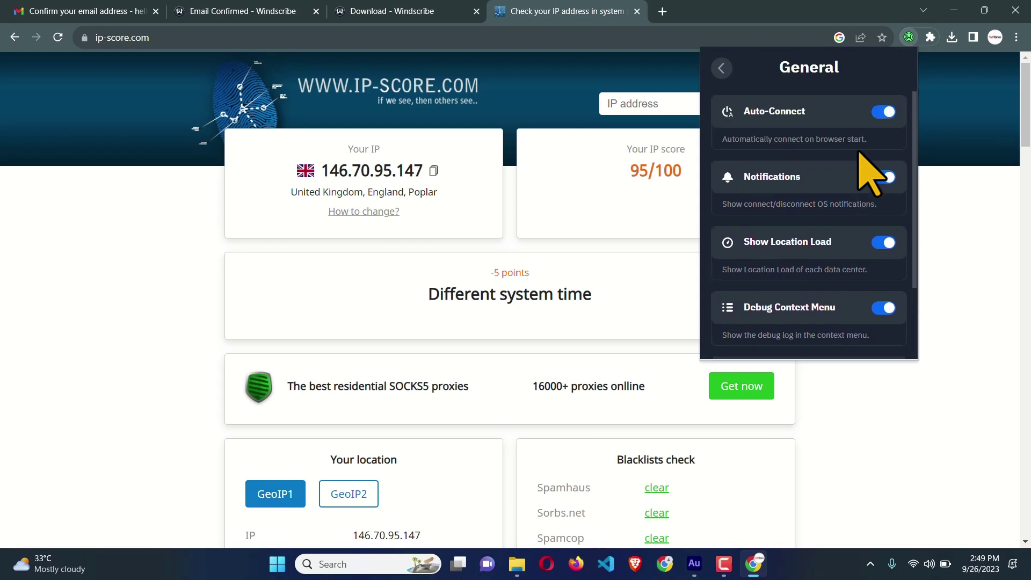
pyautogui.click(722, 69)
# Examine the extension's Connection settings and its Blocker options.
pyautogui.click(760, 164)
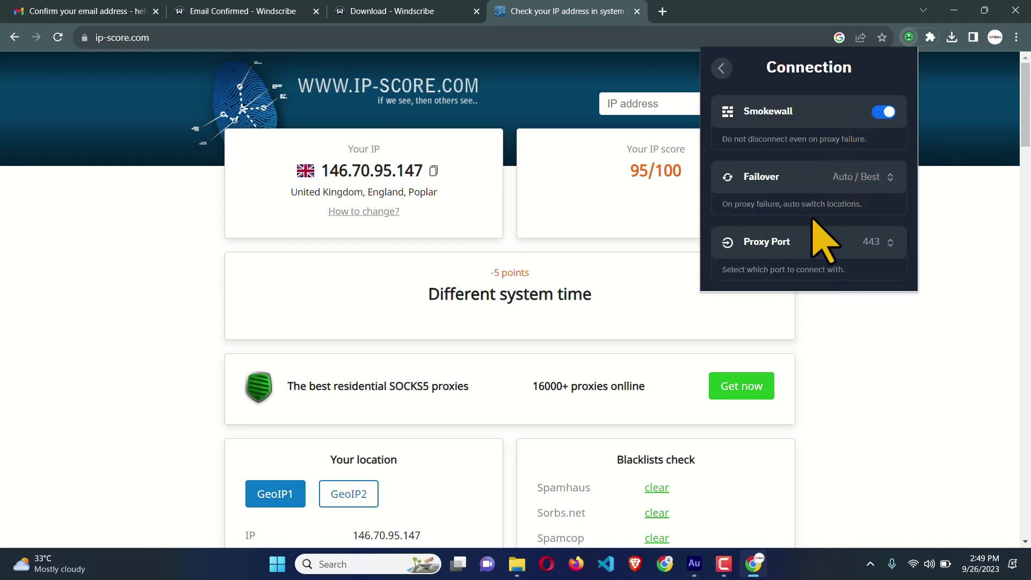
pyautogui.click(722, 68)
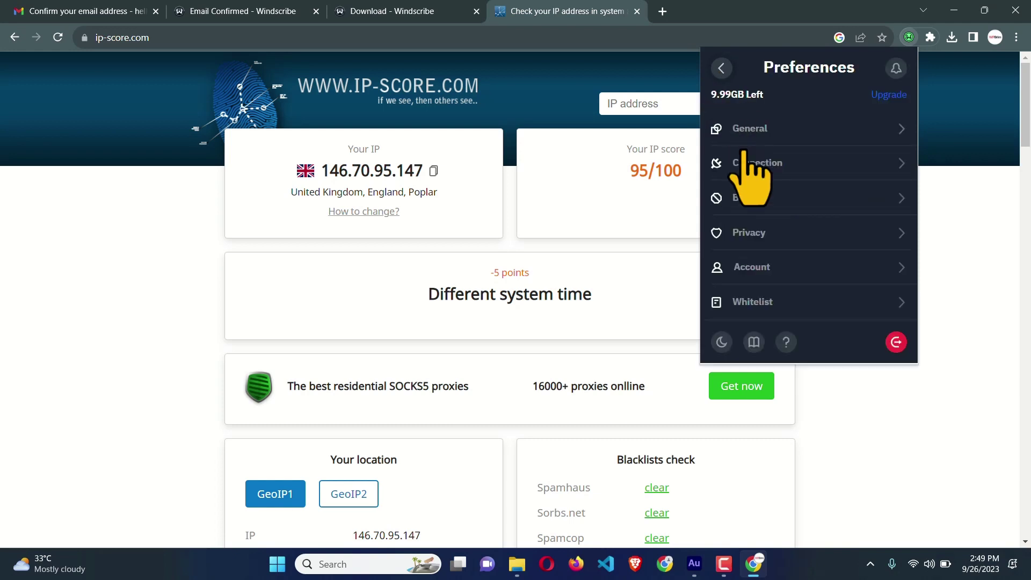
pyautogui.click(757, 204)
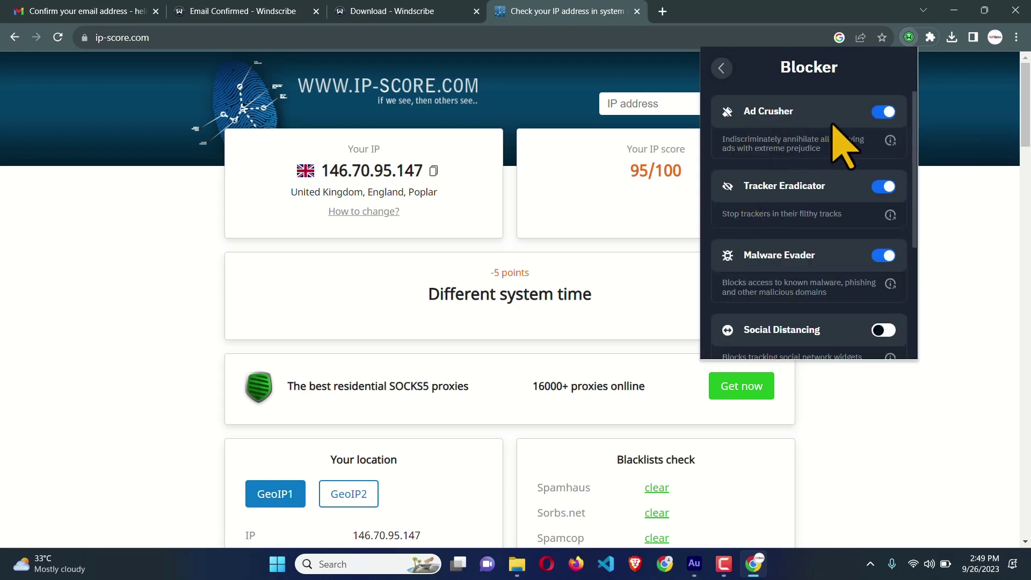
pyautogui.scroll(-4, 838, 188)
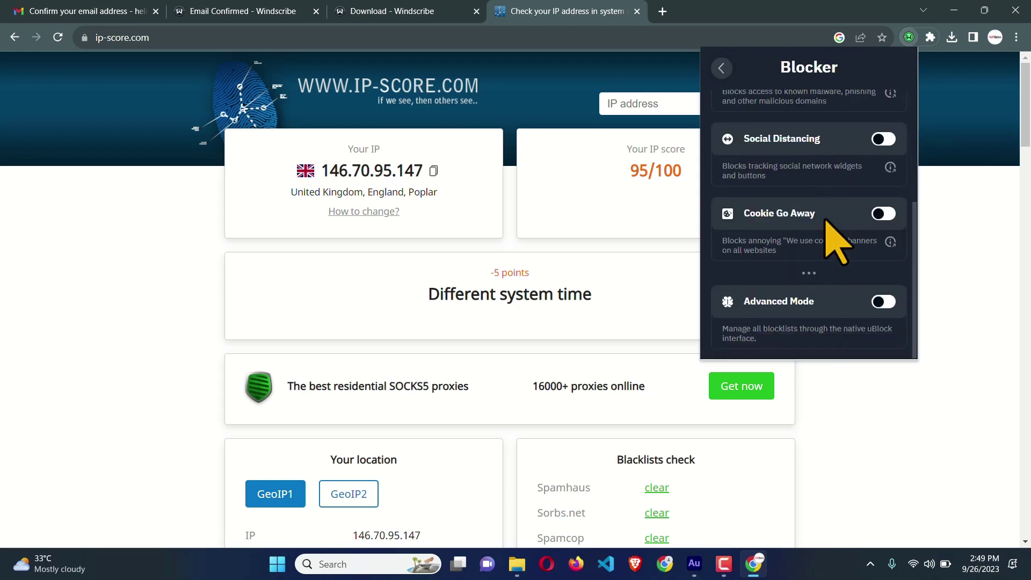
pyautogui.click(721, 68)
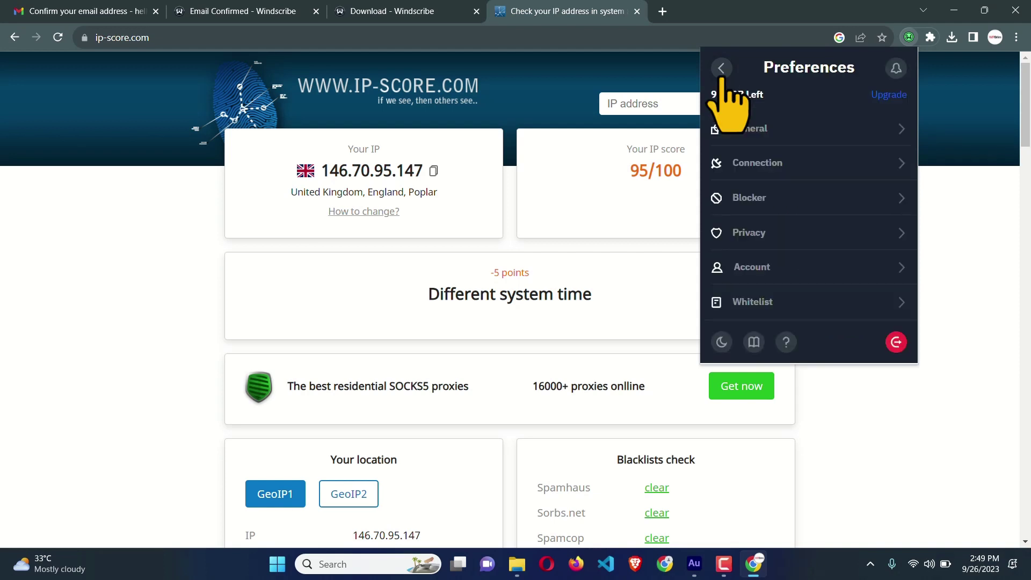
# Examine the extension's Privacy options and the Account details, and close the extension window.
pyautogui.click(746, 232)
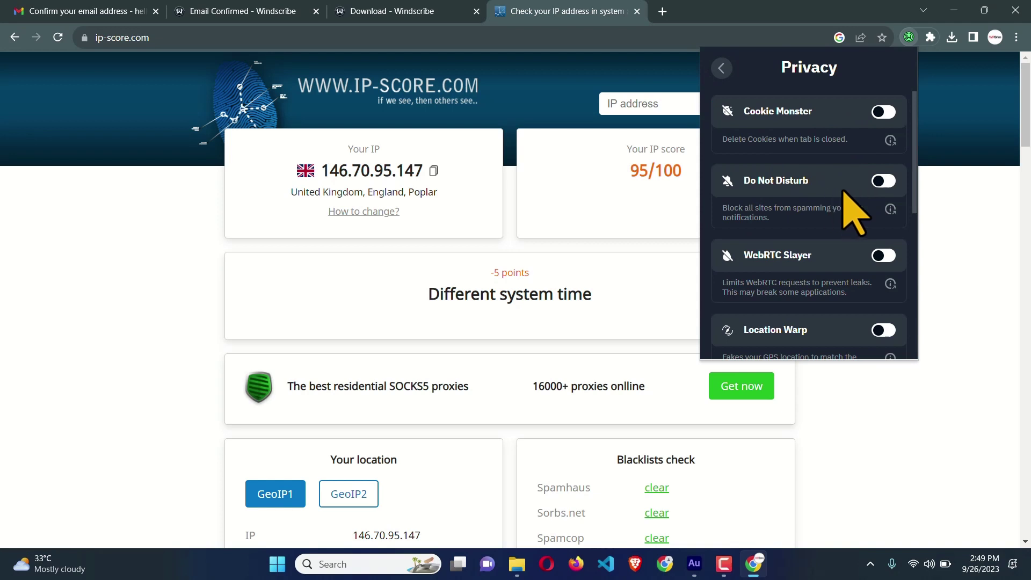
pyautogui.scroll(-3, 854, 263)
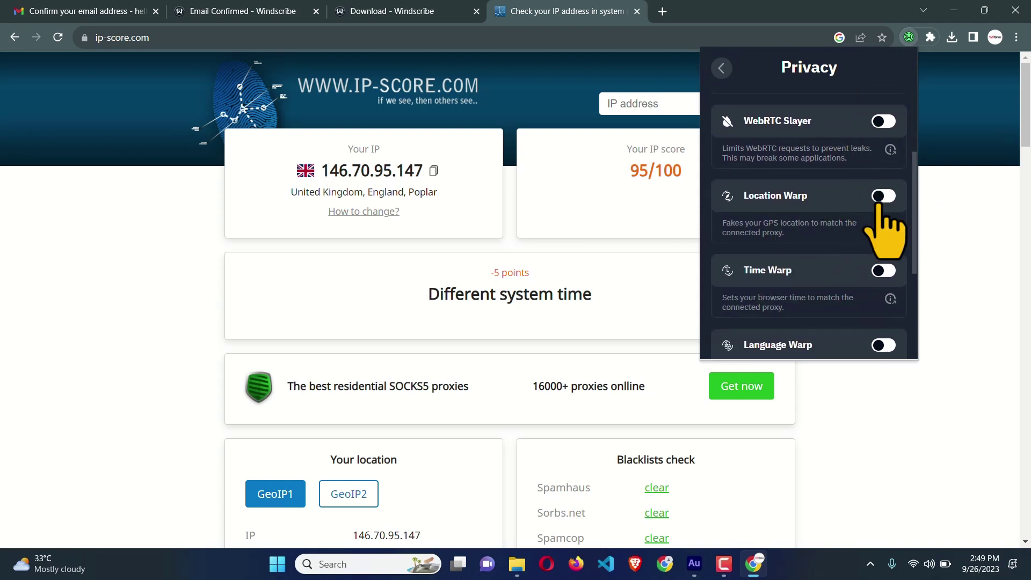
pyautogui.scroll(-3, 854, 231)
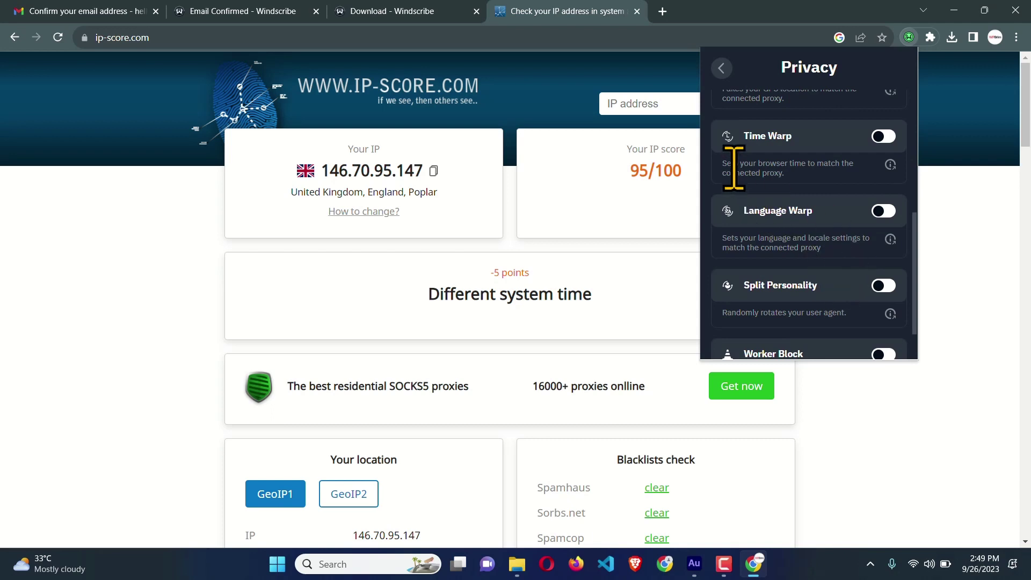
pyautogui.moveTo(723, 166); pyautogui.dragTo(798, 180)
pyautogui.click(797, 180)
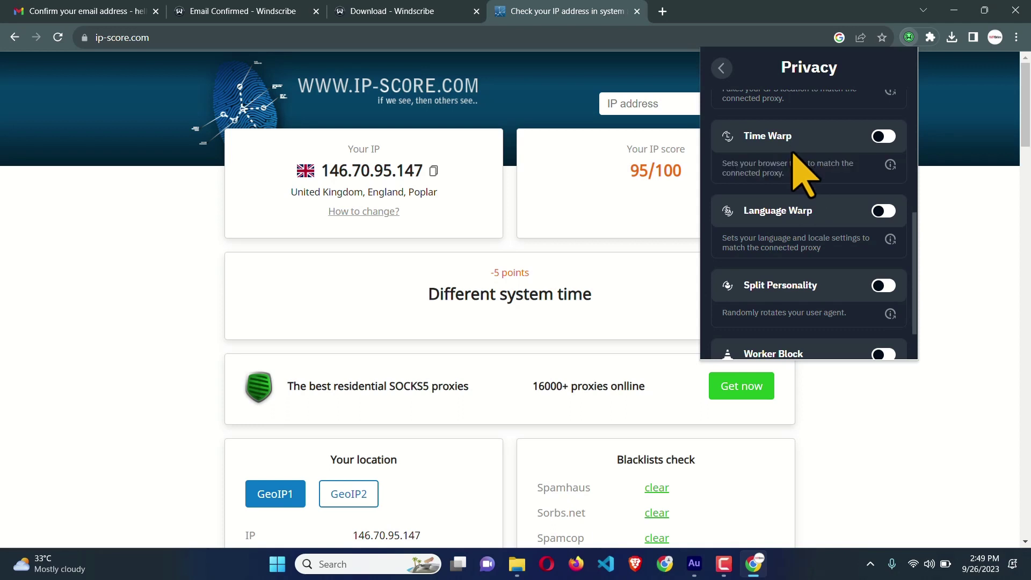
pyautogui.click(720, 70)
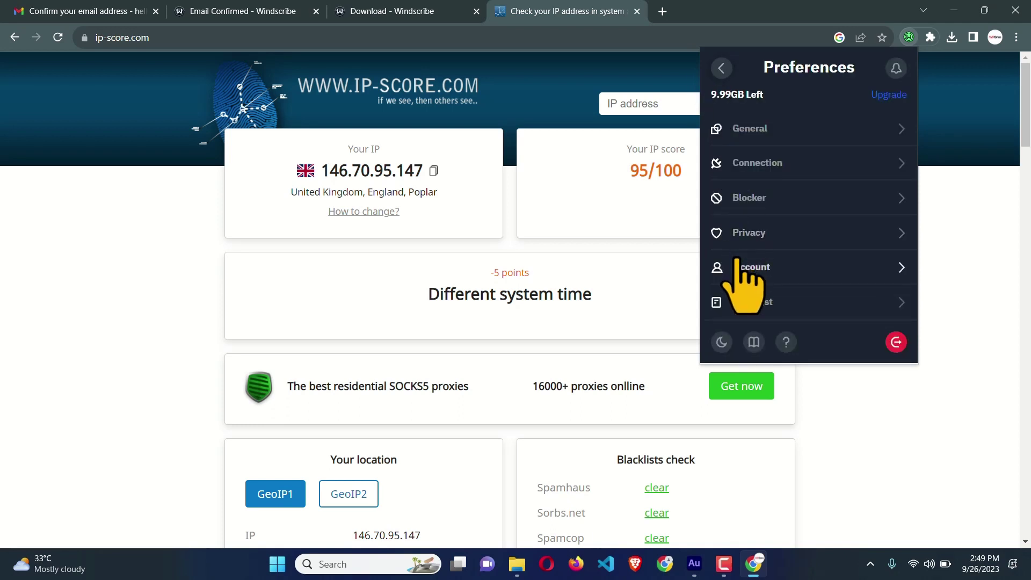
pyautogui.click(752, 271)
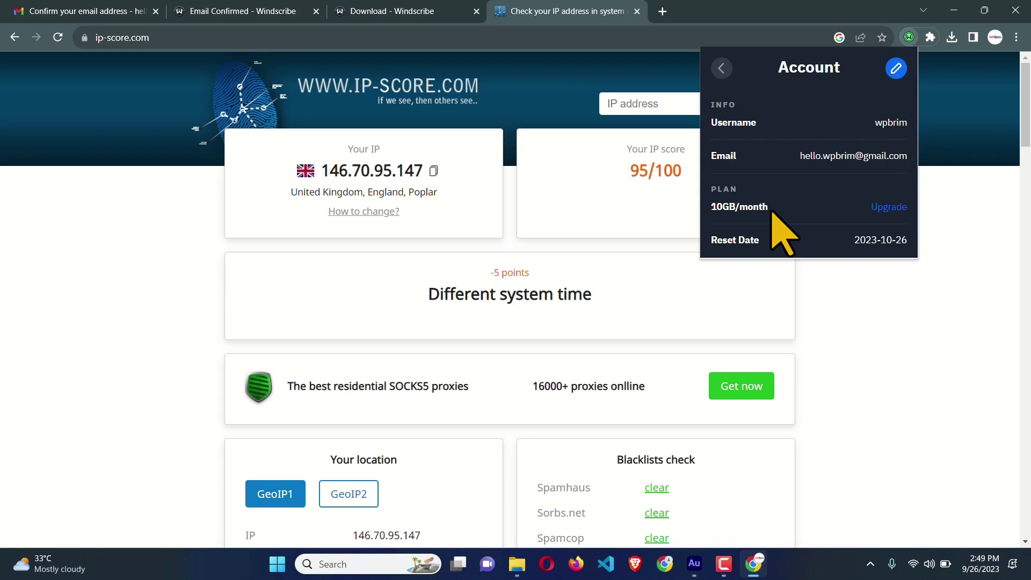
pyautogui.click(837, 330)
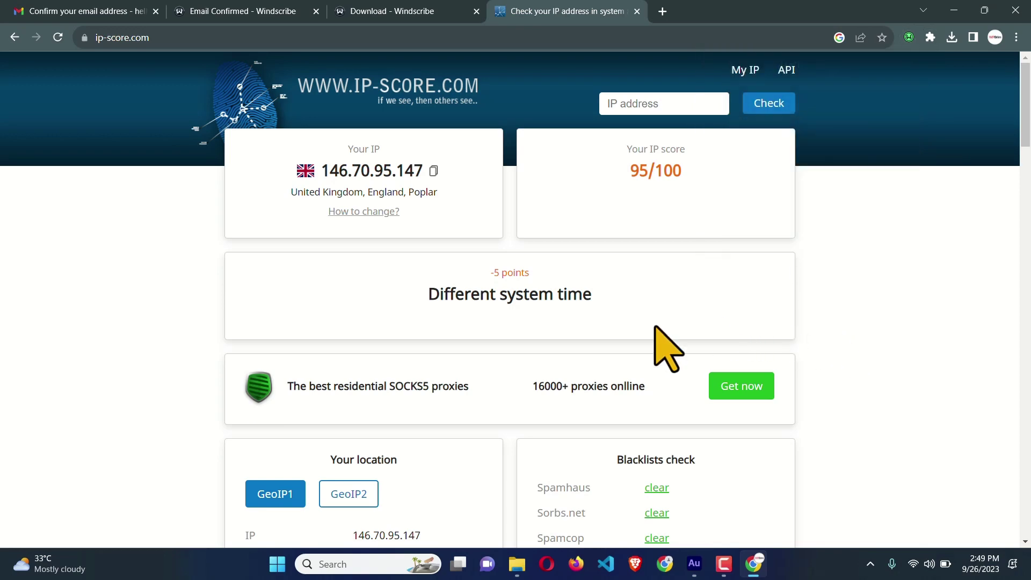
# Launch the Windscribe desktop app, and return to Chrome to show the Windscribe extension again.
pyautogui.click(277, 566)
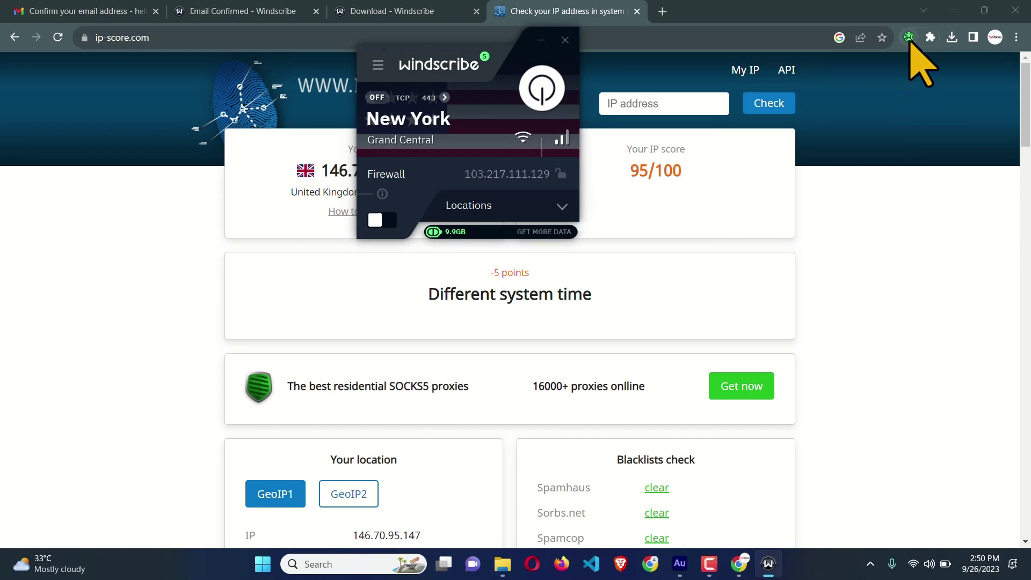
pyautogui.click(909, 37)
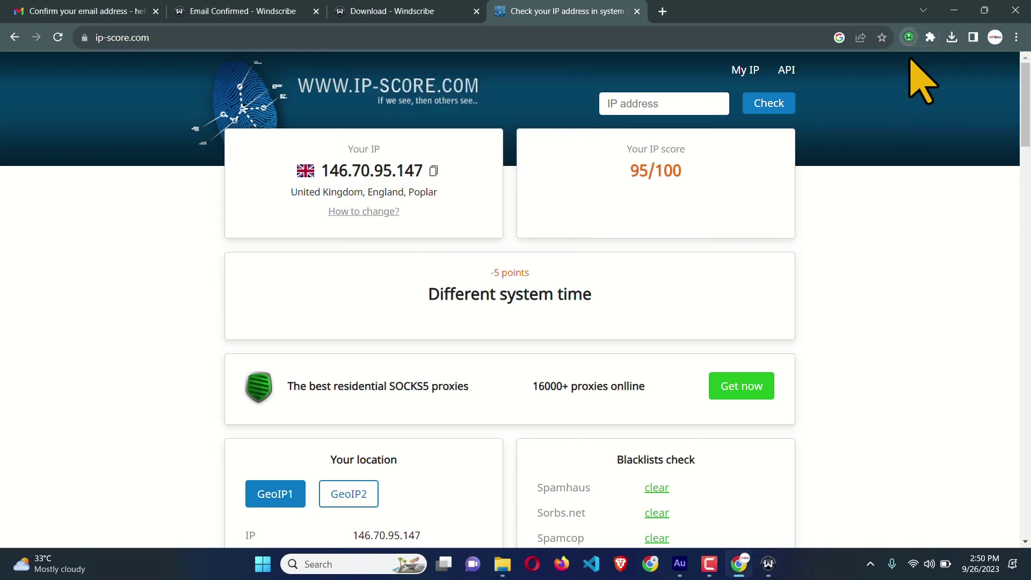
# Look through the computer, browser and phone versions on the Windscribe download page and return to the ip-score.com page.
pyautogui.click(291, 8)
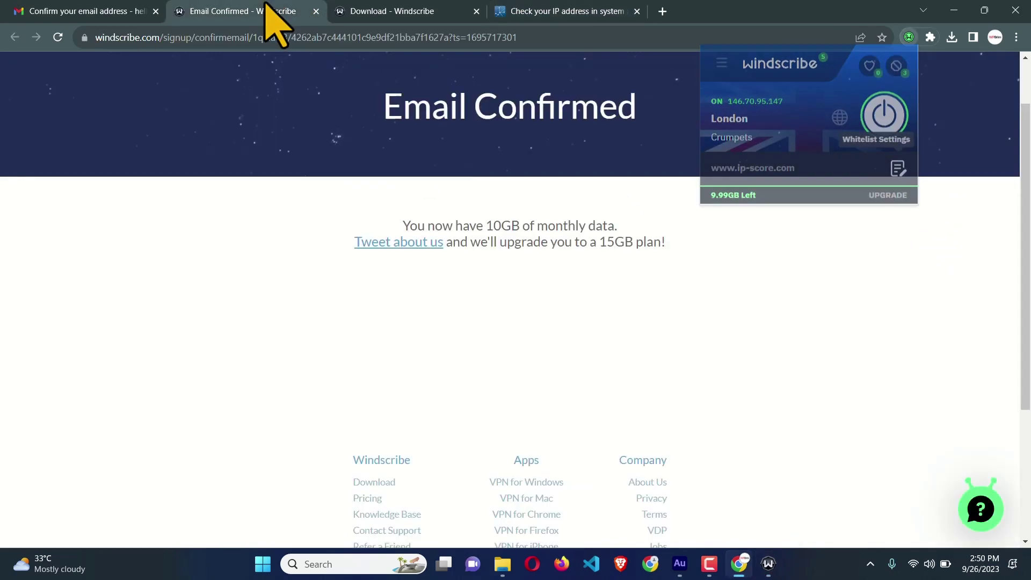
pyautogui.click(363, 16)
pyautogui.scroll(-6, 497, 193)
pyautogui.scroll(-4, 507, 209)
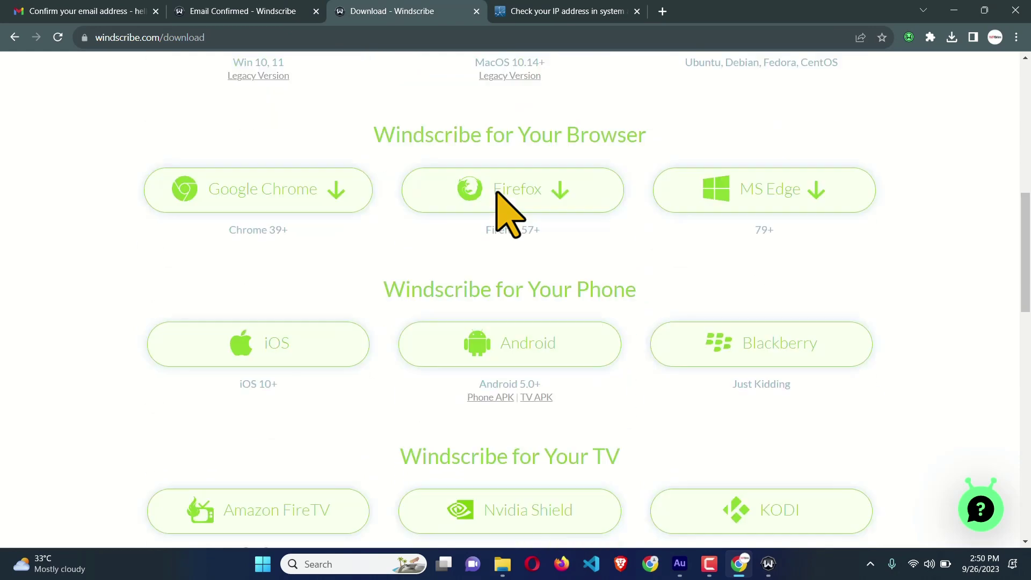
pyautogui.scroll(2, 537, 204)
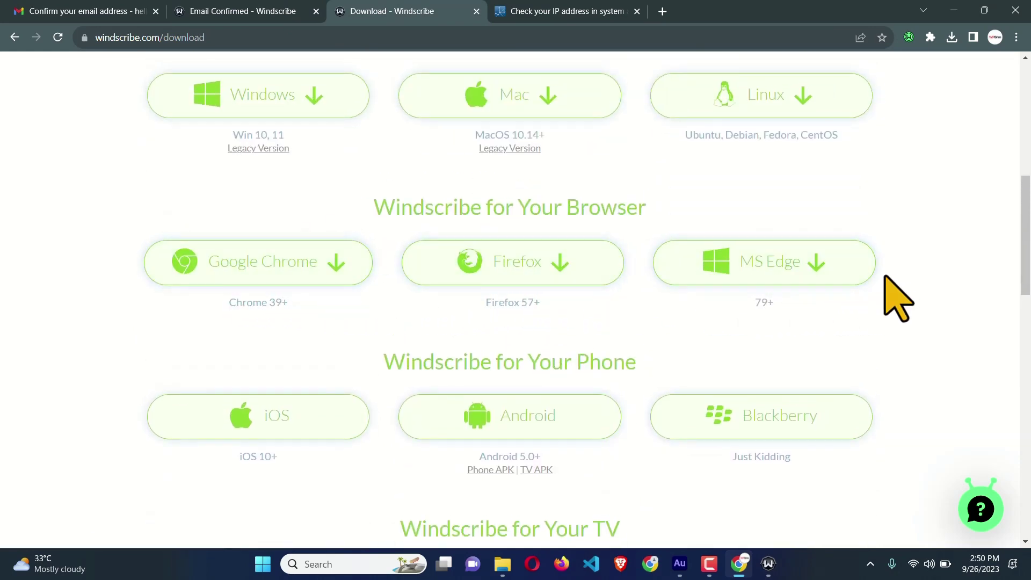
pyautogui.scroll(6, 897, 298)
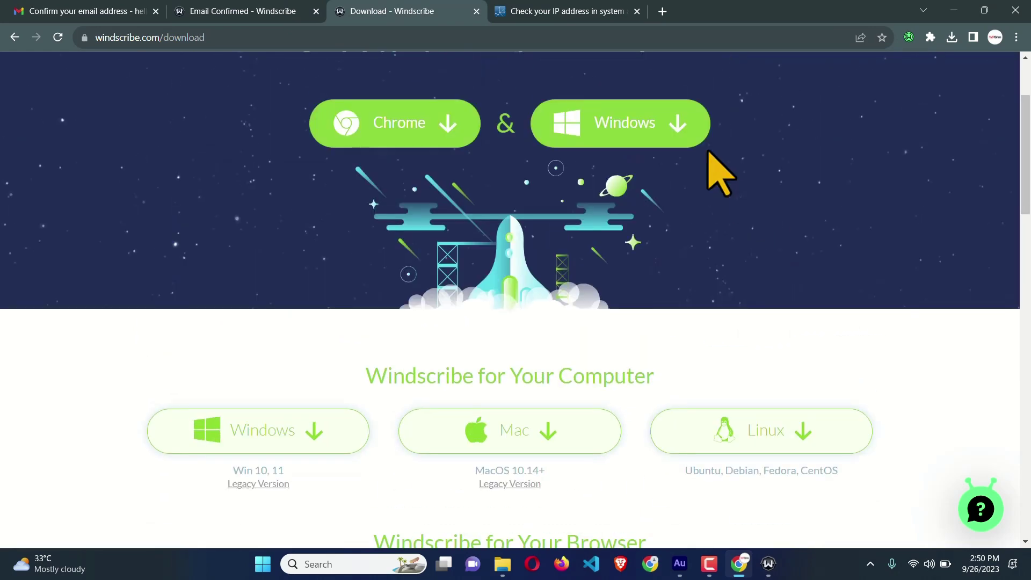
pyautogui.click(583, 13)
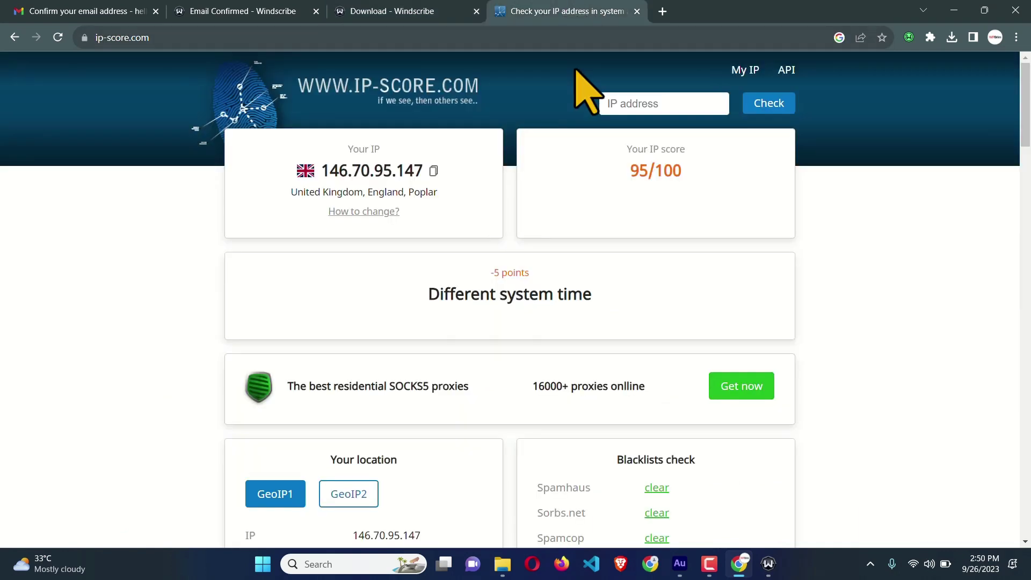